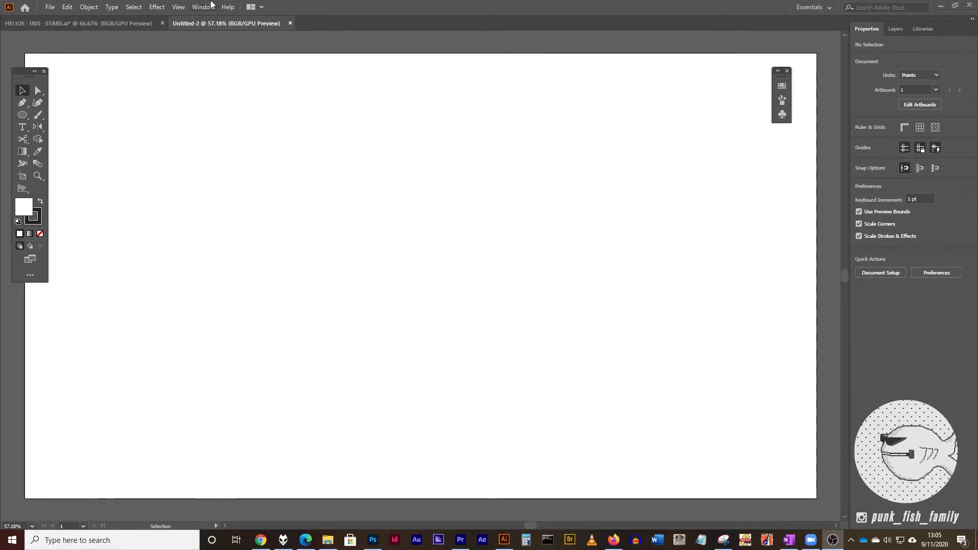
Step: Show the document grid and turn on Snap to Grid
{"action": "left_click", "coordinate": [179, 11]}
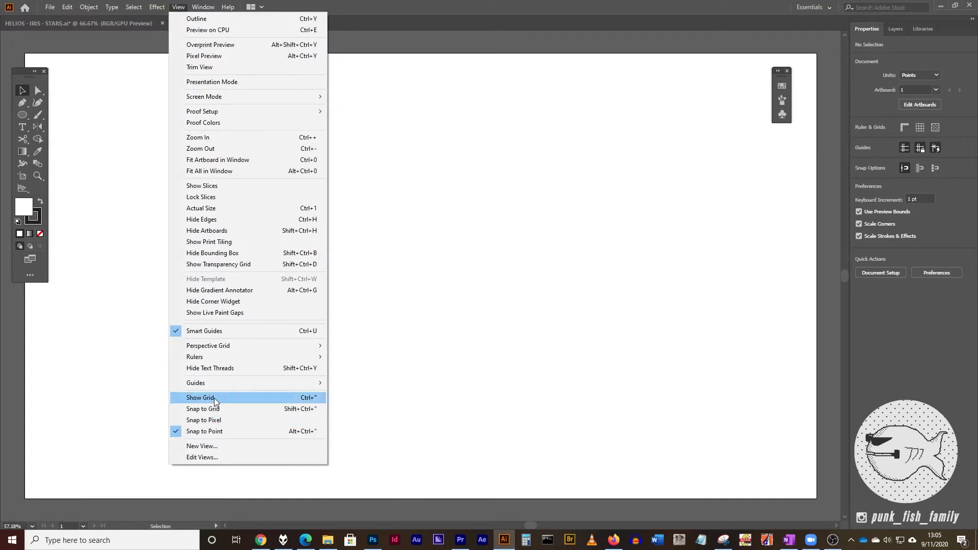
{"action": "left_click", "coordinate": [214, 398]}
{"action": "left_click", "coordinate": [178, 7]}
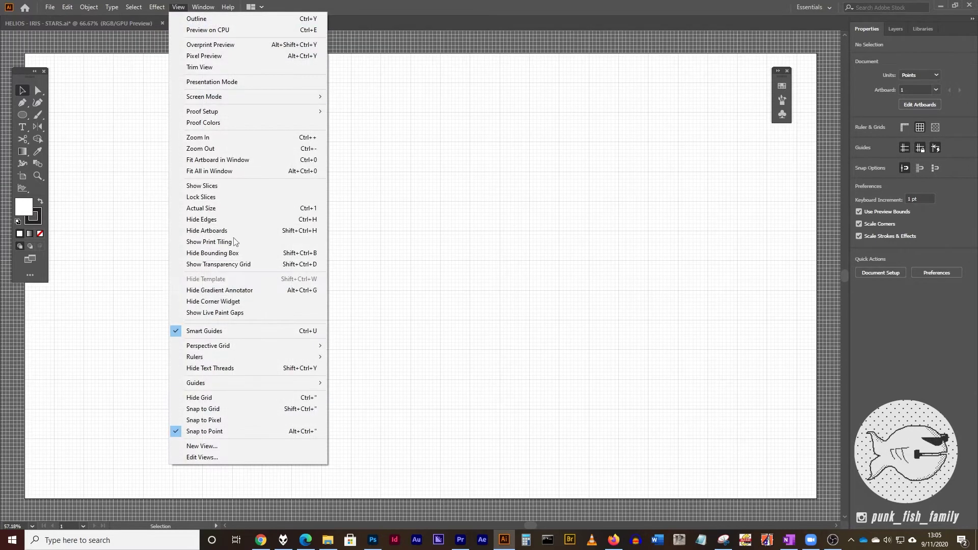
{"action": "left_click", "coordinate": [218, 408]}
Step: Zoom the artboard in to 300%
{"action": "left_click", "coordinate": [39, 176]}
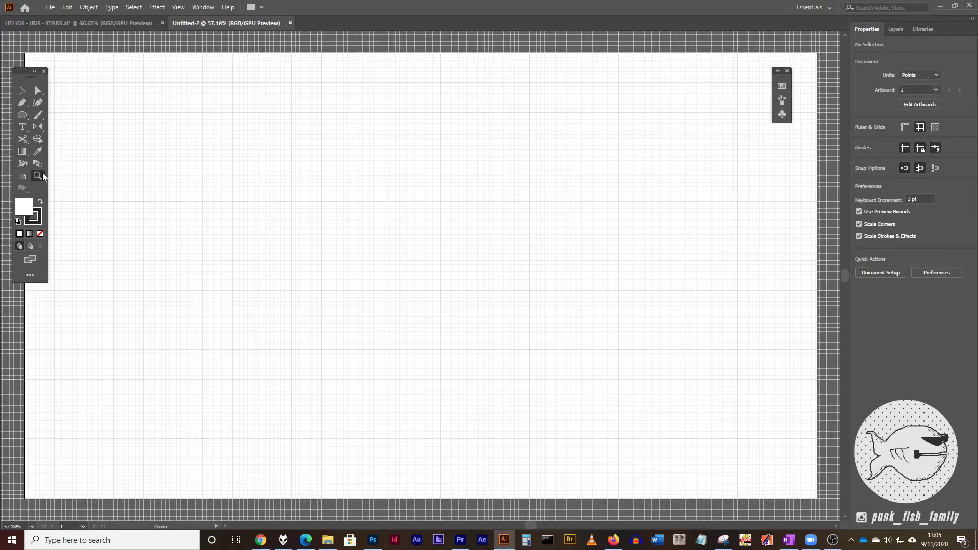
{"action": "left_click_drag", "start_coordinate": [293, 187], "coordinate": [327, 206]}
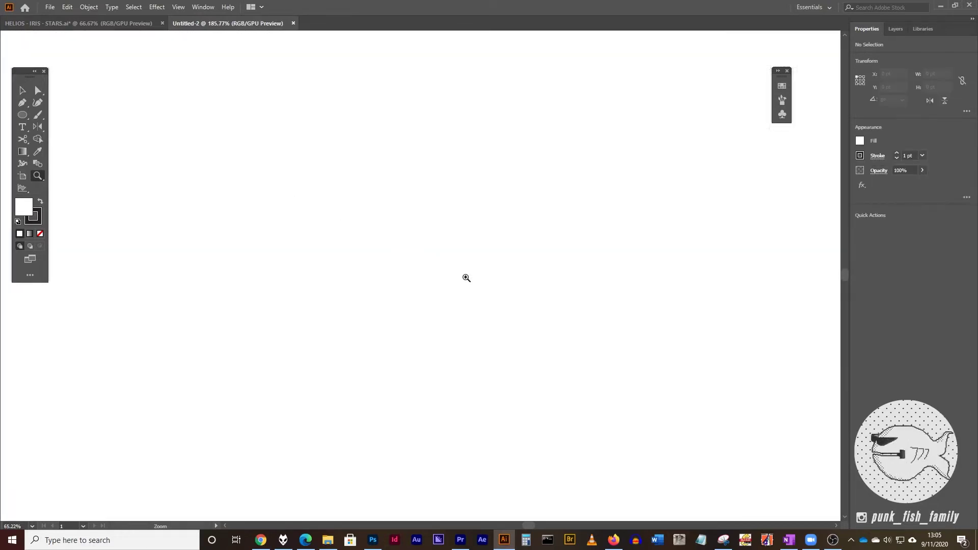
{"action": "left_click", "coordinate": [498, 308]}
{"action": "left_click_drag", "start_coordinate": [373, 341], "coordinate": [349, 271]}
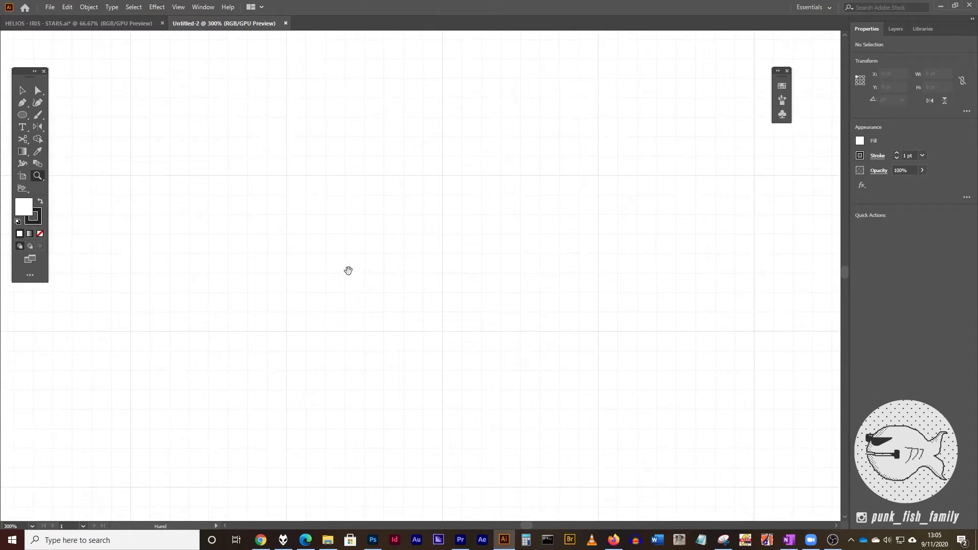
Step: Set the fill to None and keep a black outline
{"action": "left_click", "coordinate": [36, 214]}
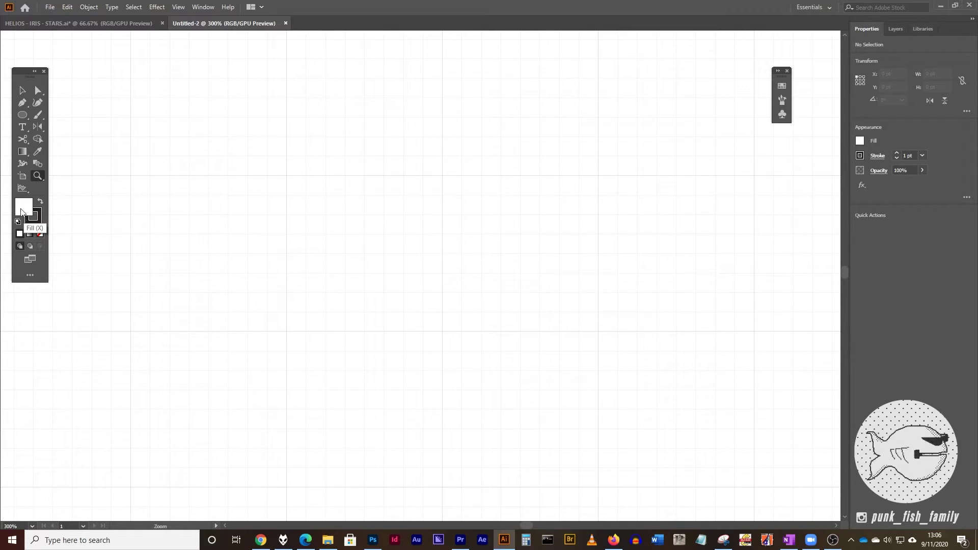
{"action": "left_click", "coordinate": [40, 234]}
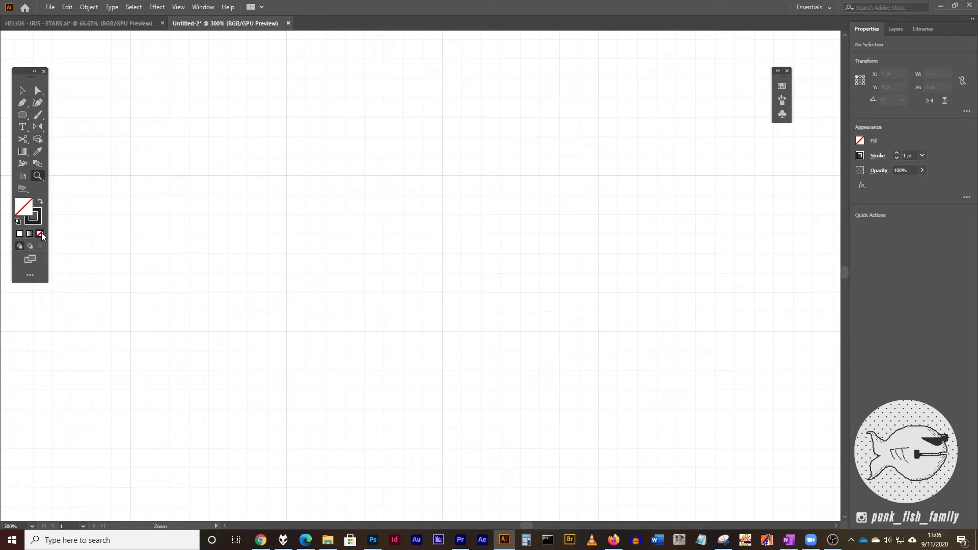
{"action": "key", "text": "x"}
{"action": "key", "text": "x"}
{"action": "key", "text": "x"}
{"action": "key", "text": "x"}
{"action": "key", "text": "x"}
{"action": "key", "text": "x"}
Step: Draw a 145 pt circle with no fill and a black outline on the grid
{"action": "left_click", "coordinate": [24, 208]}
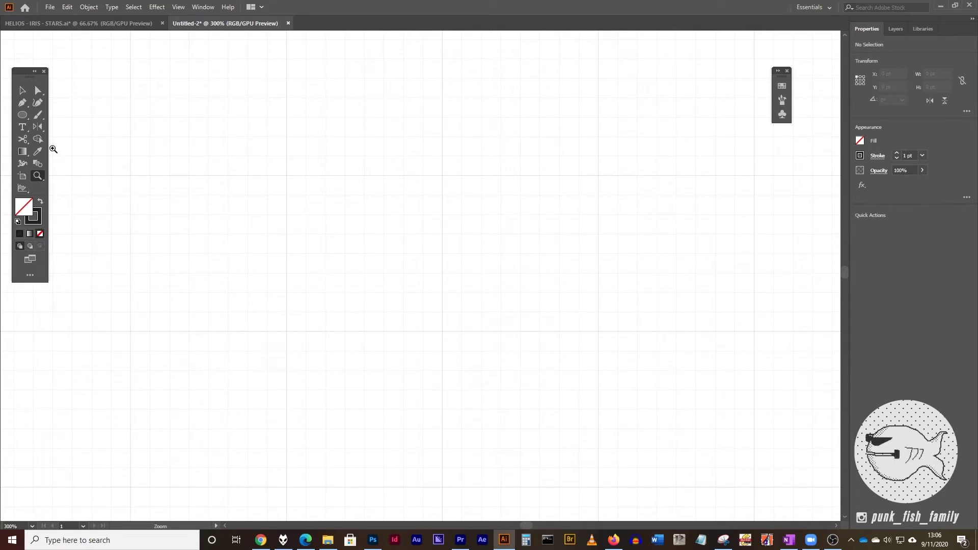
{"action": "left_click", "coordinate": [23, 116]}
{"action": "left_click_drag", "start_coordinate": [288, 175], "coordinate": [604, 485]}
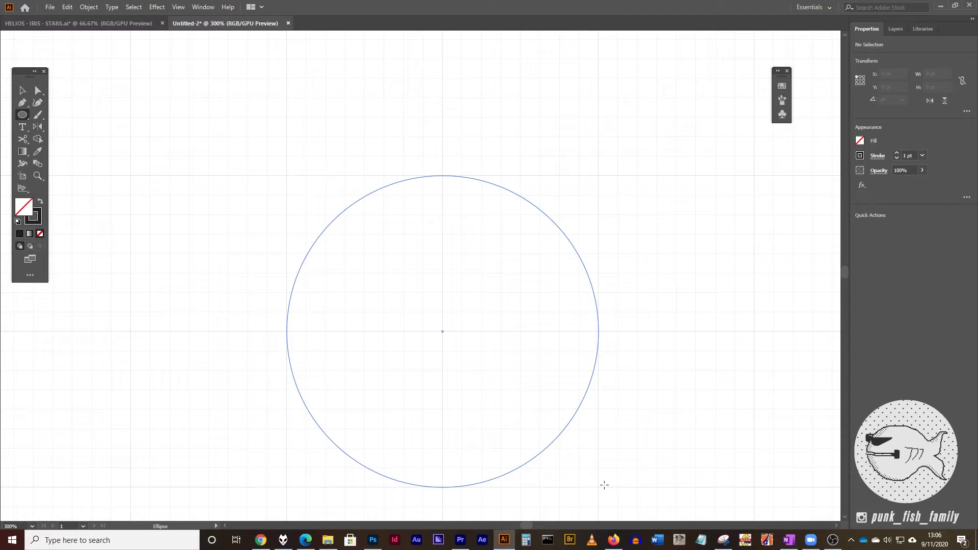
{"action": "left_click_drag", "start_coordinate": [604, 485], "coordinate": [604, 485]}
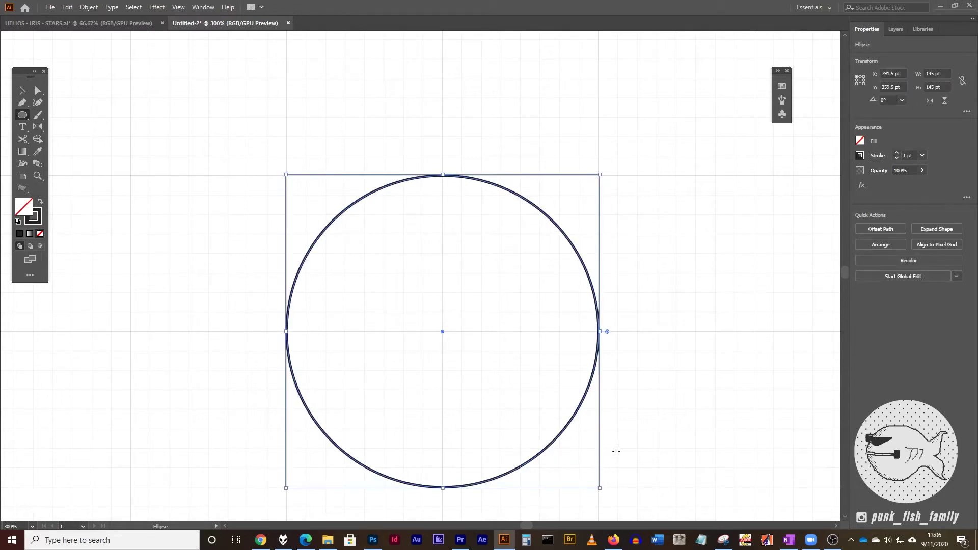
{"action": "left_click_drag", "start_coordinate": [616, 451], "coordinate": [580, 367]}
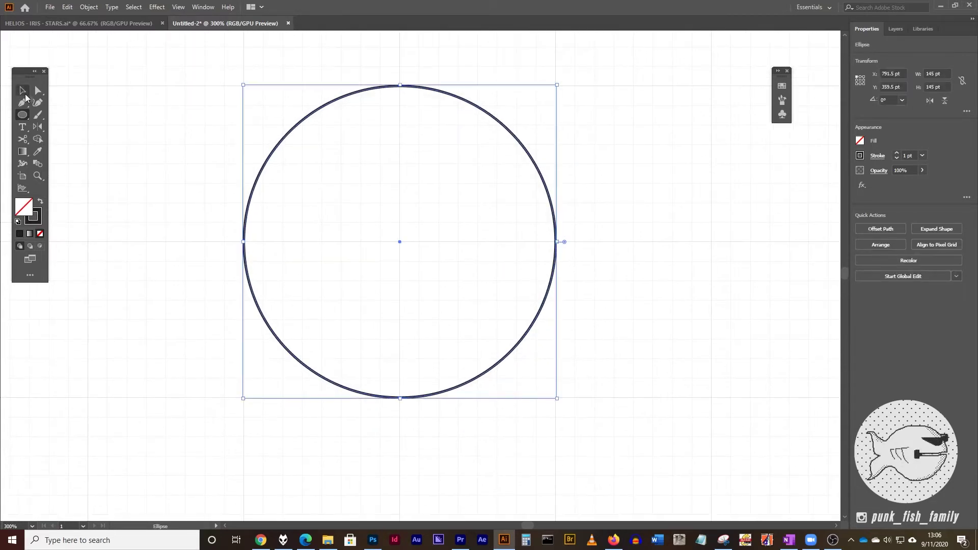
Step: Deselect the circle, then marquee around its bottom with Direct Selection
{"action": "left_click", "coordinate": [38, 91]}
{"action": "left_click", "coordinate": [124, 116]}
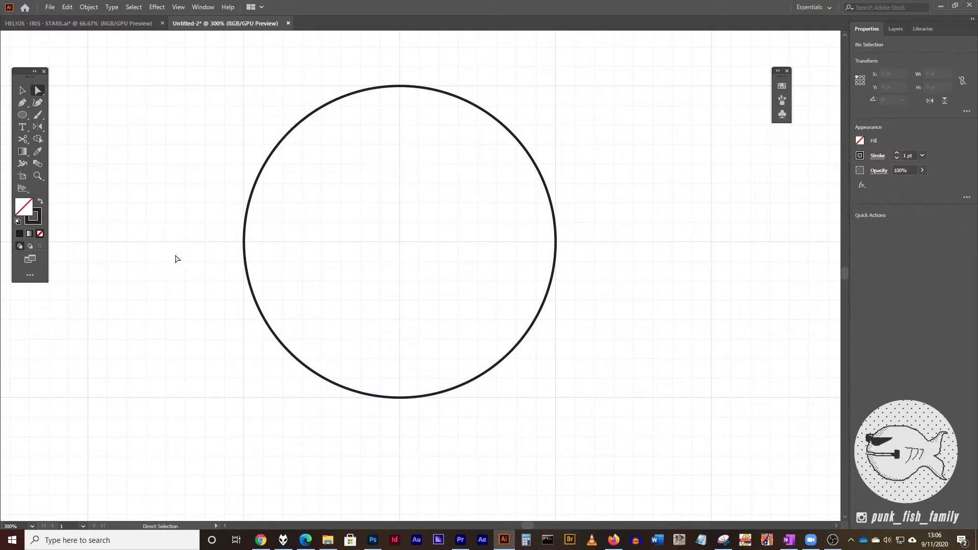
{"action": "left_click_drag", "start_coordinate": [176, 259], "coordinate": [614, 445]}
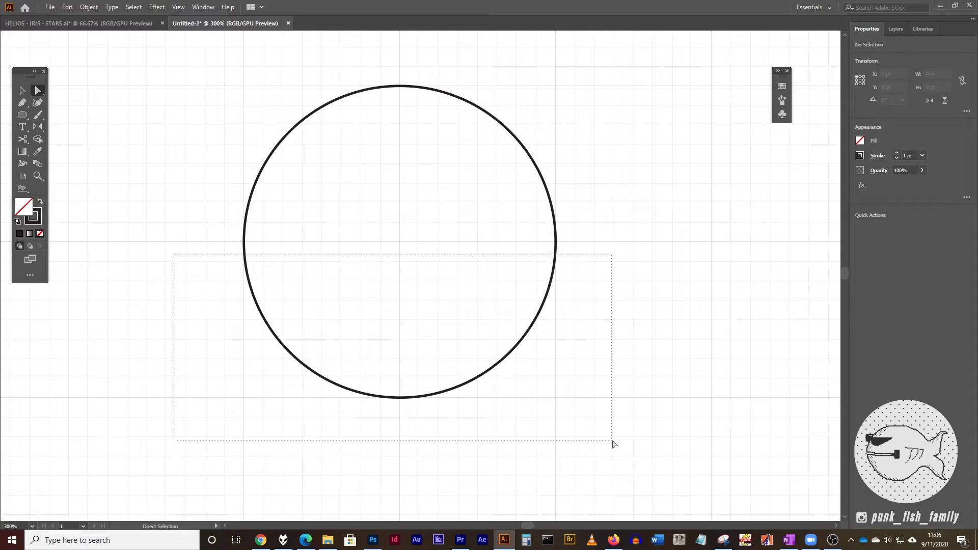
{"action": "left_click_drag", "start_coordinate": [614, 444], "coordinate": [600, 426]}
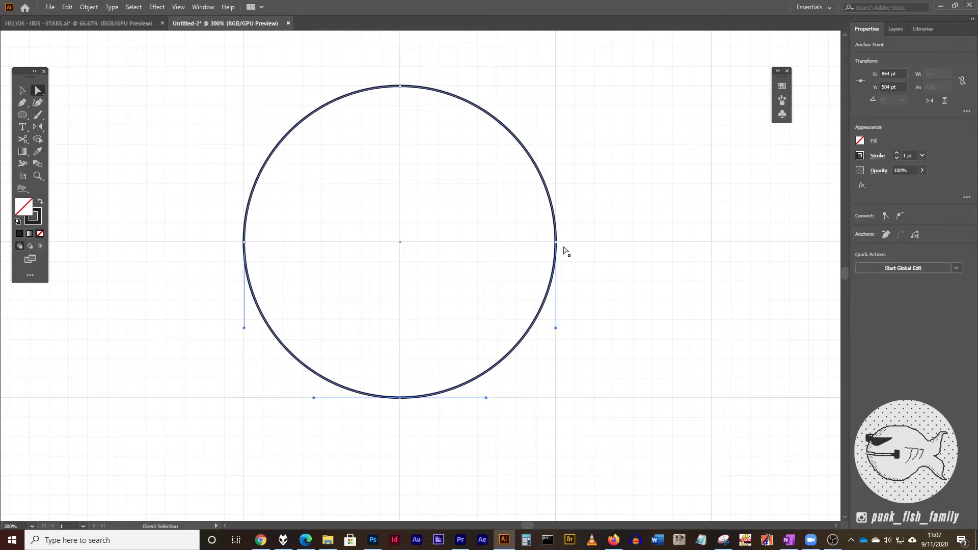
Step: Delete the circle's bottom anchor to remove its lower half
{"action": "left_click", "coordinate": [292, 301]}
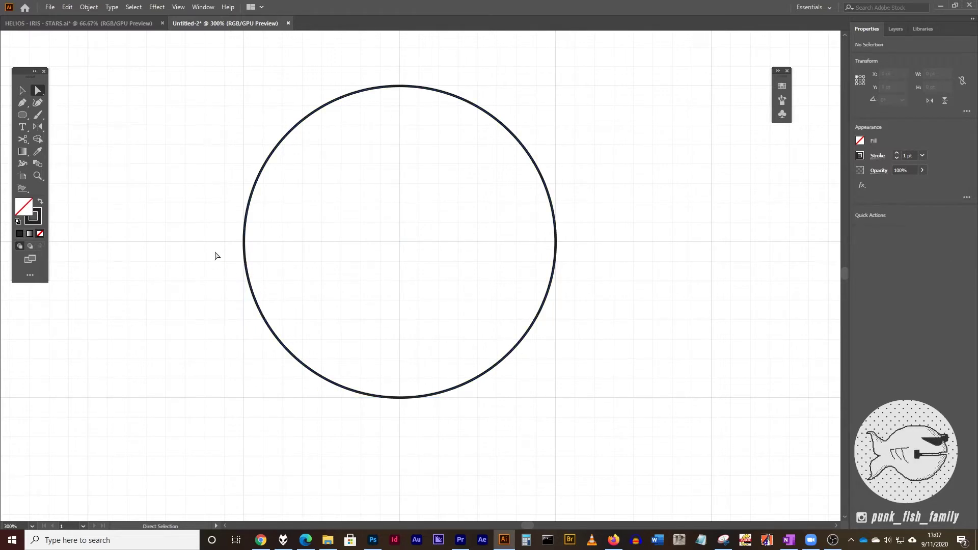
{"action": "left_click_drag", "start_coordinate": [215, 251], "coordinate": [577, 436]}
{"action": "key", "text": "Delete"}
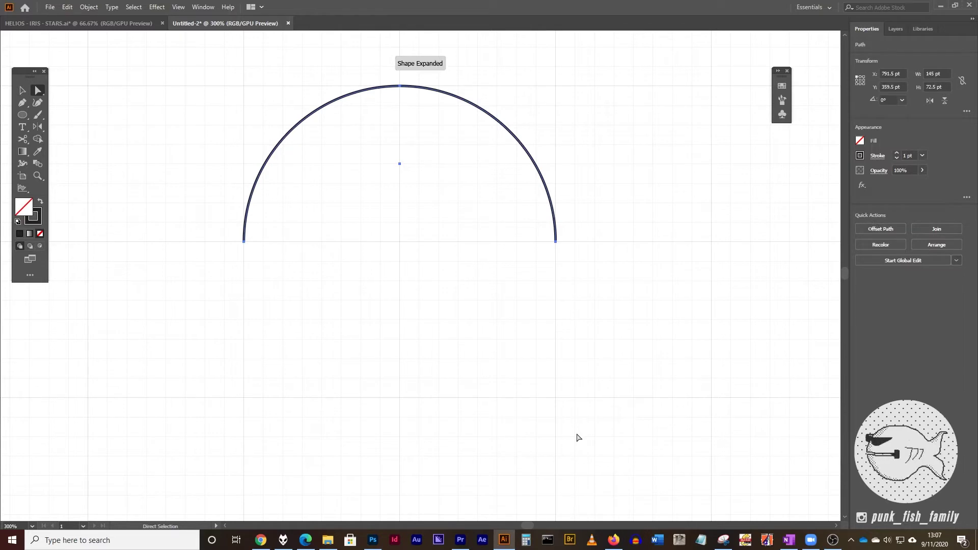
Step: Select the remaining semicircular arc with the Selection tool
{"action": "scroll", "coordinate": [376, 342], "scroll_direction": "up", "scroll_amount": 1}
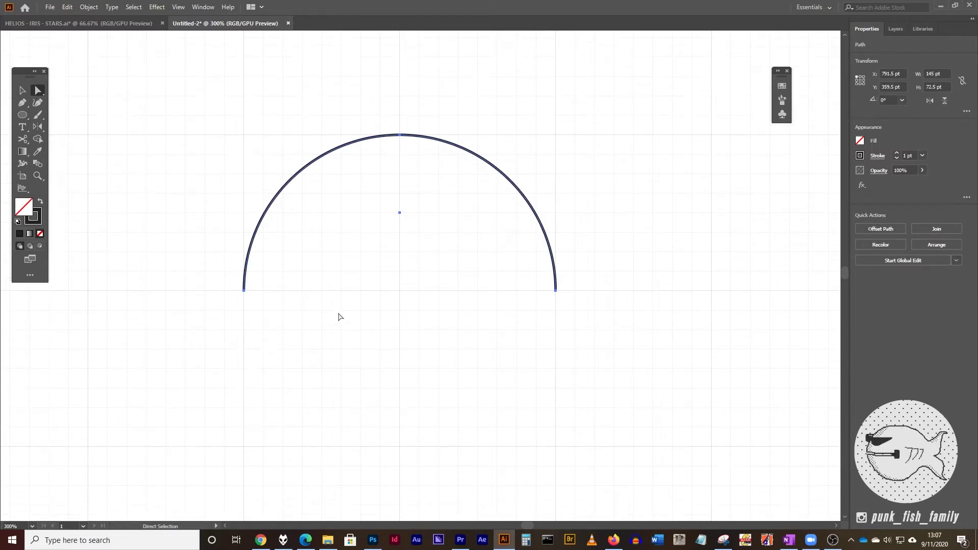
{"action": "scroll", "coordinate": [391, 319], "scroll_direction": "up", "scroll_amount": 2}
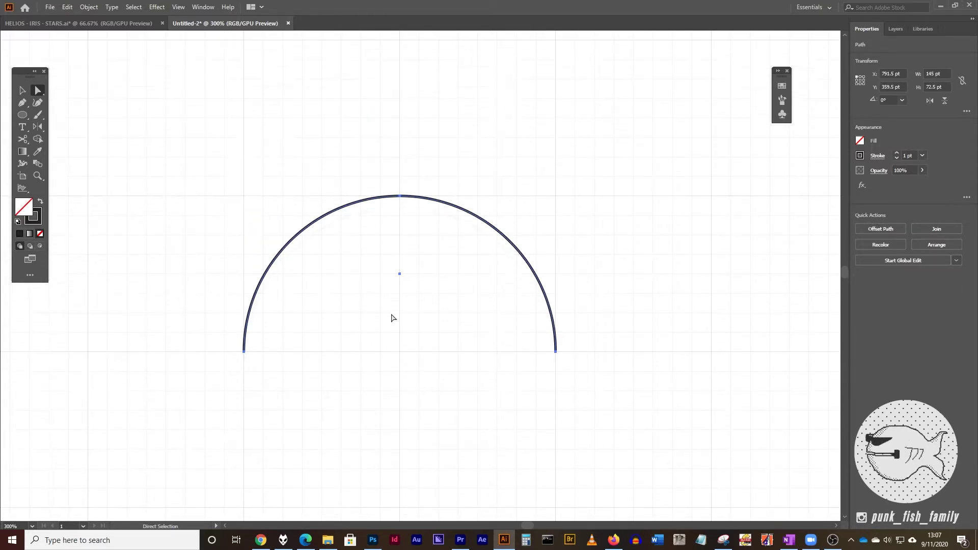
{"action": "scroll", "coordinate": [392, 318], "scroll_direction": "up", "scroll_amount": 1}
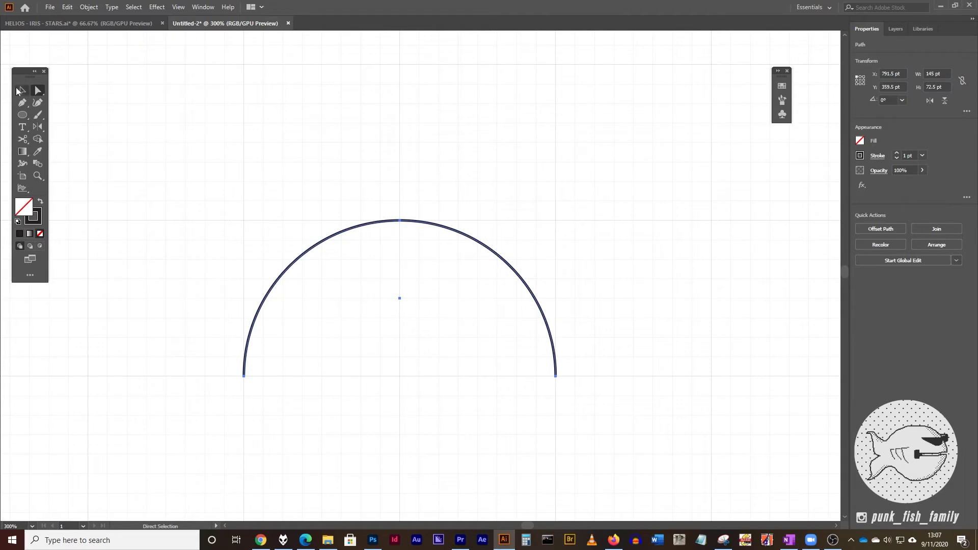
{"action": "left_click", "coordinate": [22, 90]}
{"action": "left_click", "coordinate": [447, 144]}
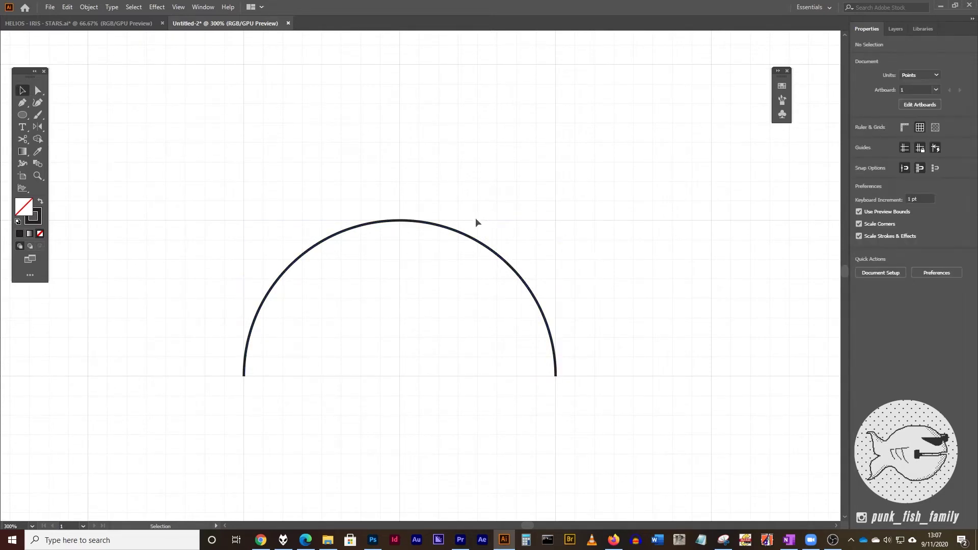
{"action": "left_click", "coordinate": [451, 232]}
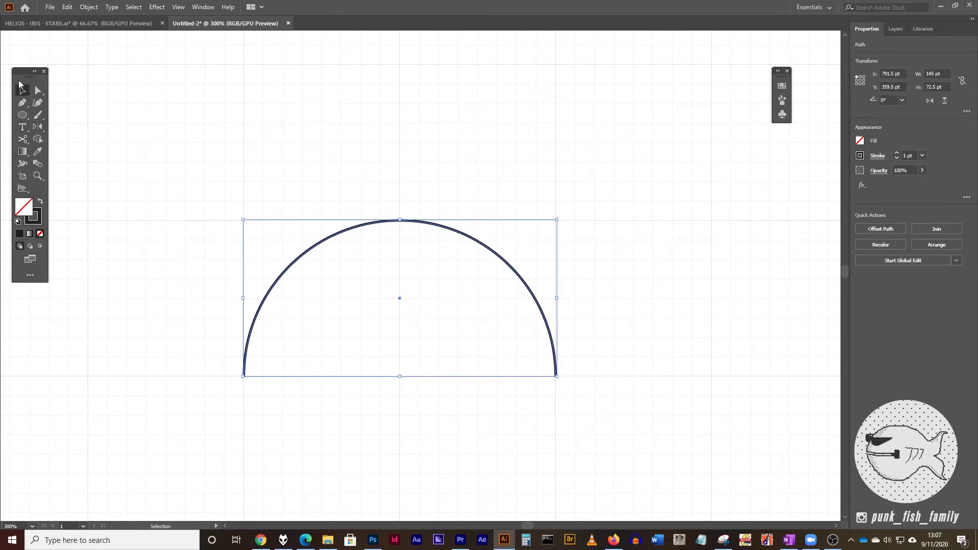
Step: Make a reflected copy of the arc across a -30° axis through its right end
{"action": "left_click", "coordinate": [35, 127]}
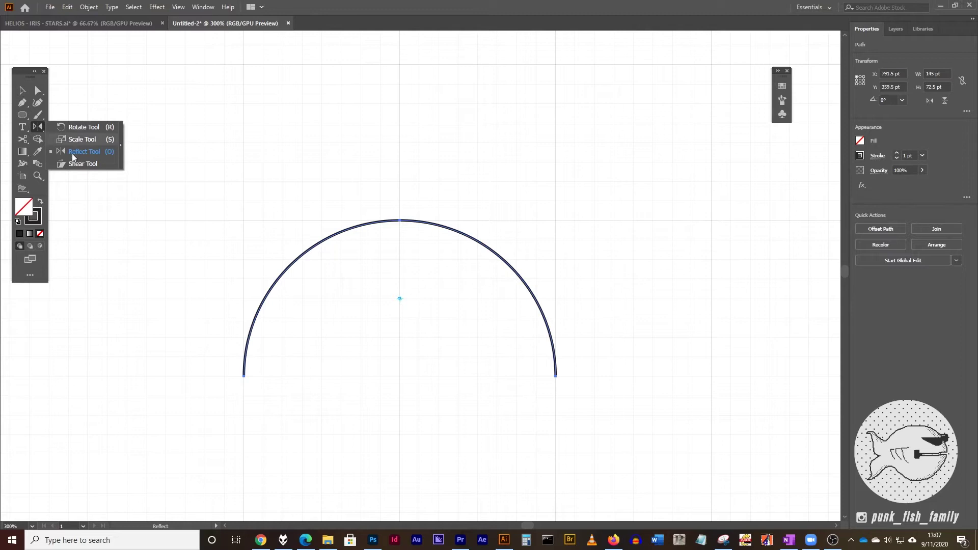
{"action": "left_click", "coordinate": [72, 152]}
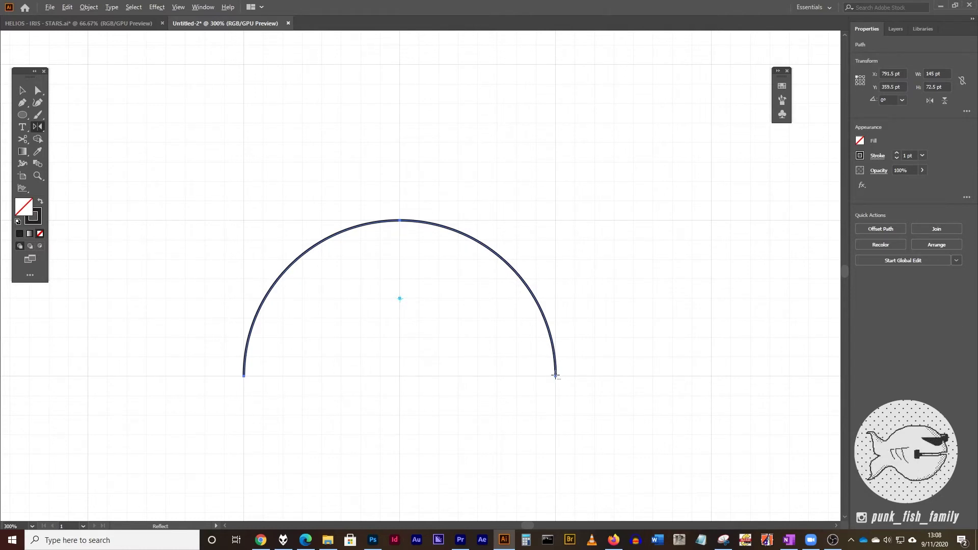
{"action": "left_click", "coordinate": [555, 376], "text": "alt"}
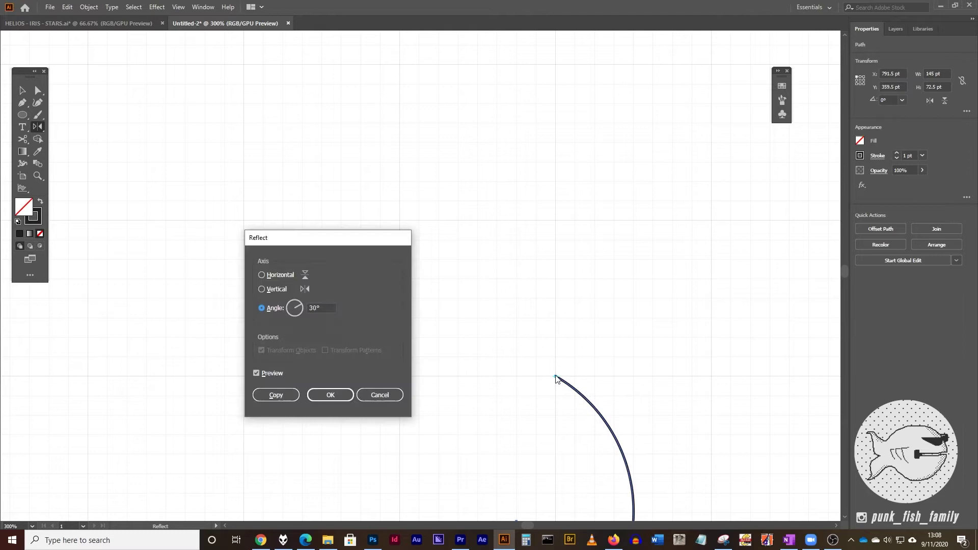
{"action": "left_click_drag", "start_coordinate": [278, 242], "coordinate": [253, 84]}
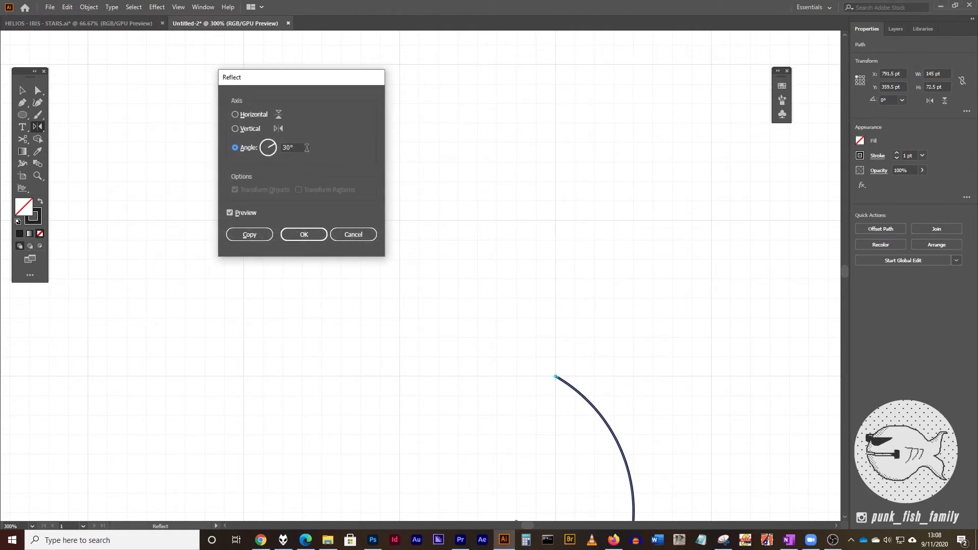
{"action": "left_click", "coordinate": [306, 148]}
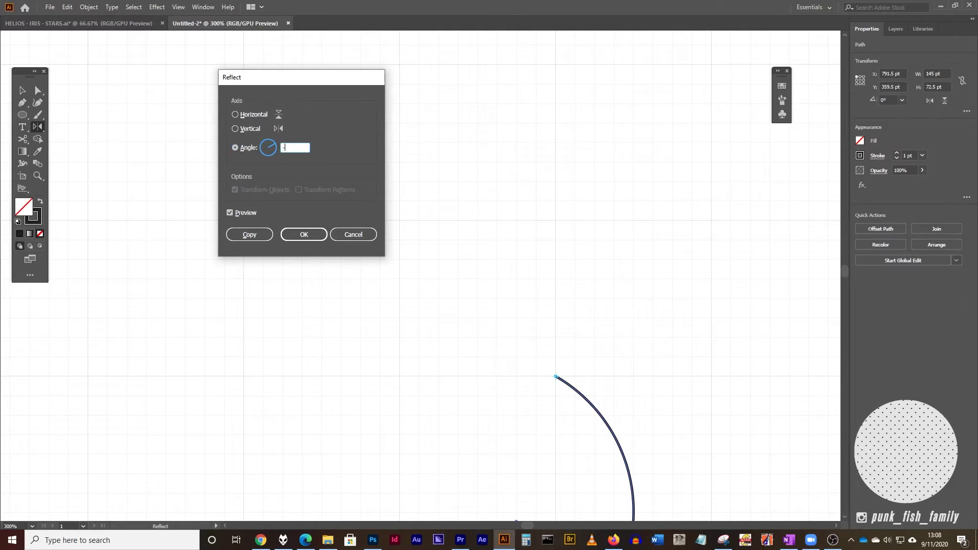
{"action": "type", "text": "-30"}
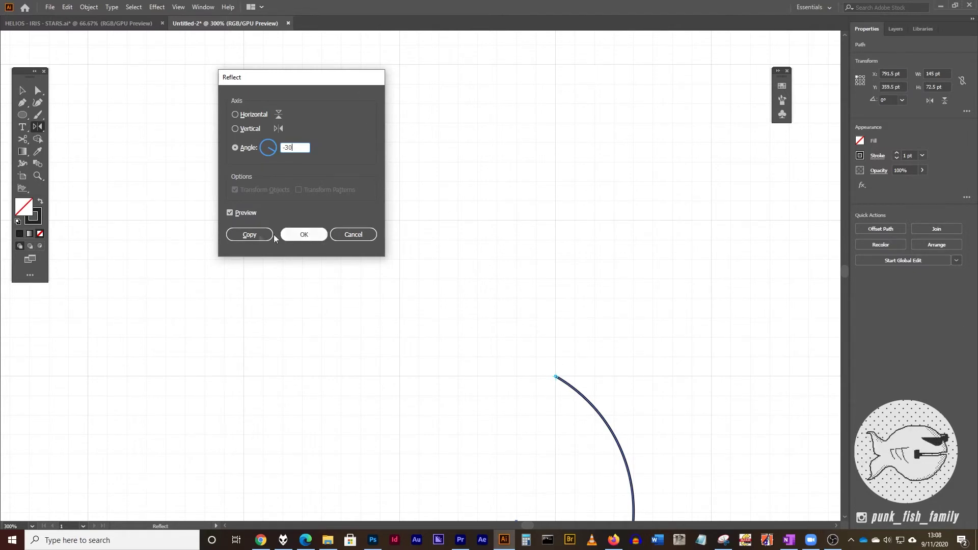
{"action": "left_click", "coordinate": [252, 237]}
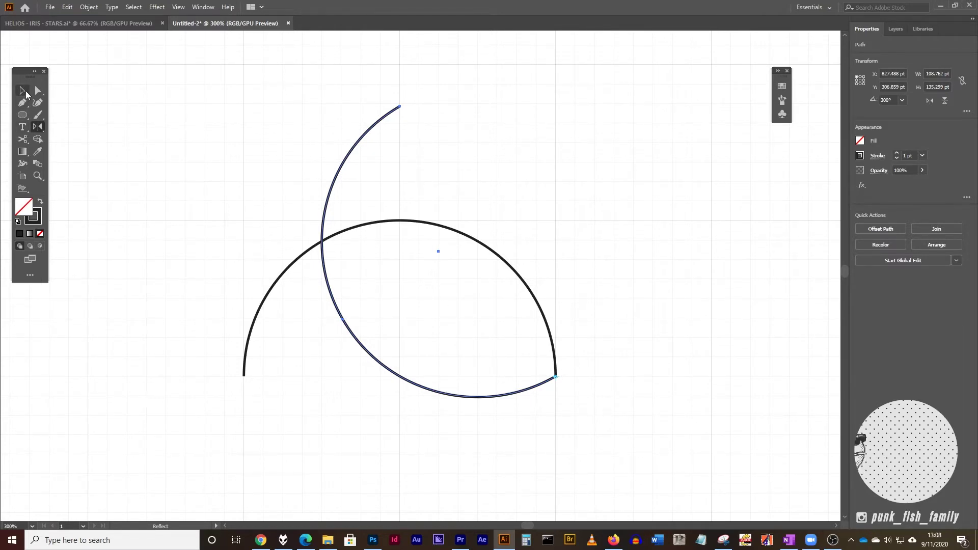
Step: Reflect a copy of the lower arc at 30° around its left endpoint
{"action": "key", "text": "v"}
{"action": "left_click", "coordinate": [292, 143]}
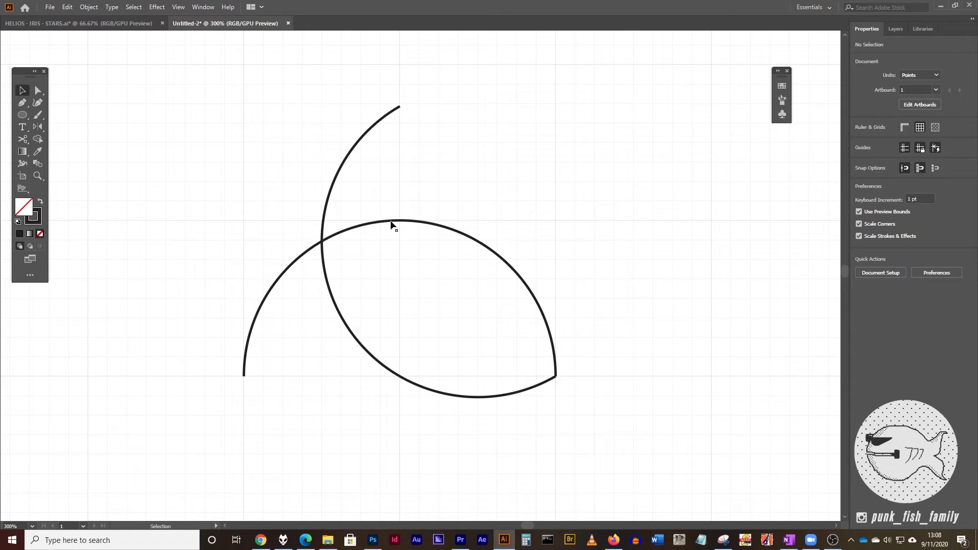
{"action": "left_click", "coordinate": [392, 223]}
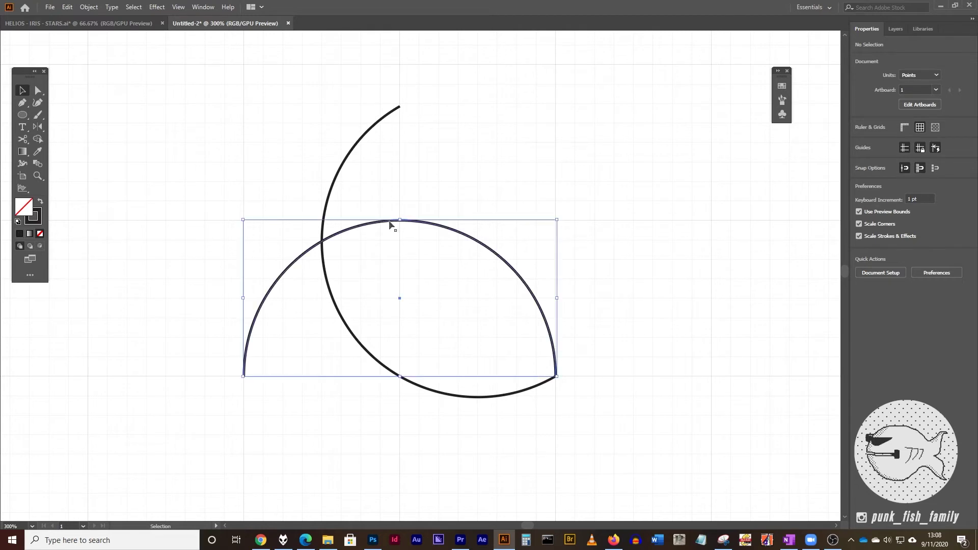
{"action": "left_click", "coordinate": [39, 126]}
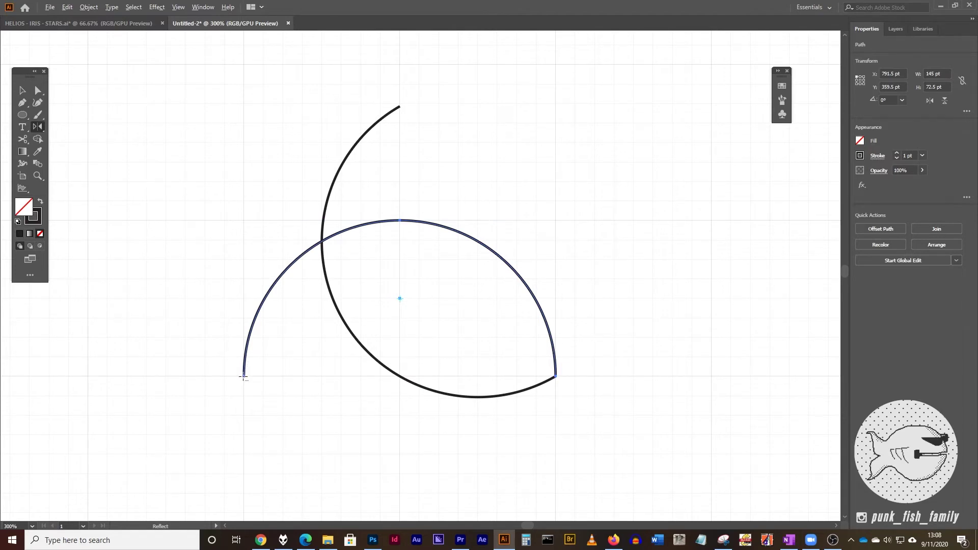
{"action": "left_click", "coordinate": [244, 377], "text": "alt"}
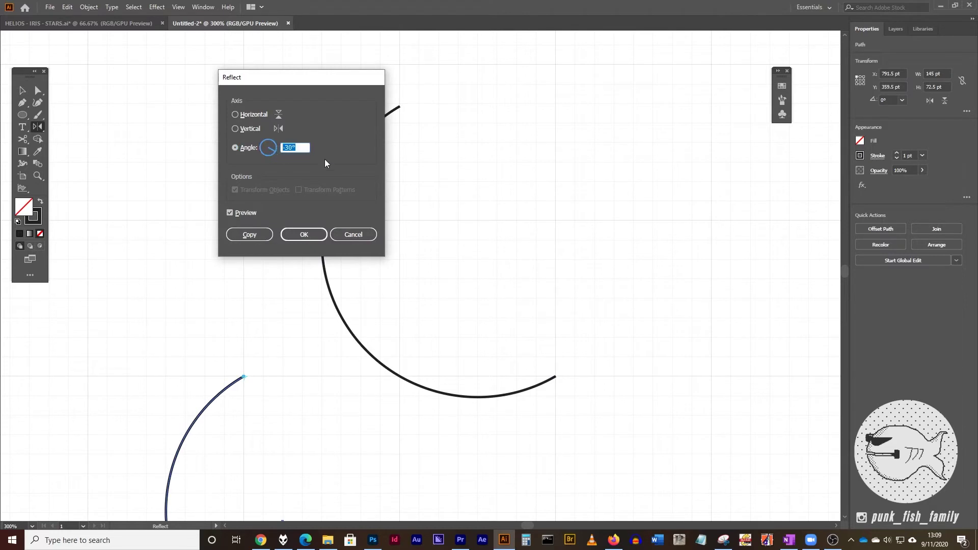
{"action": "type", "text": "3"}
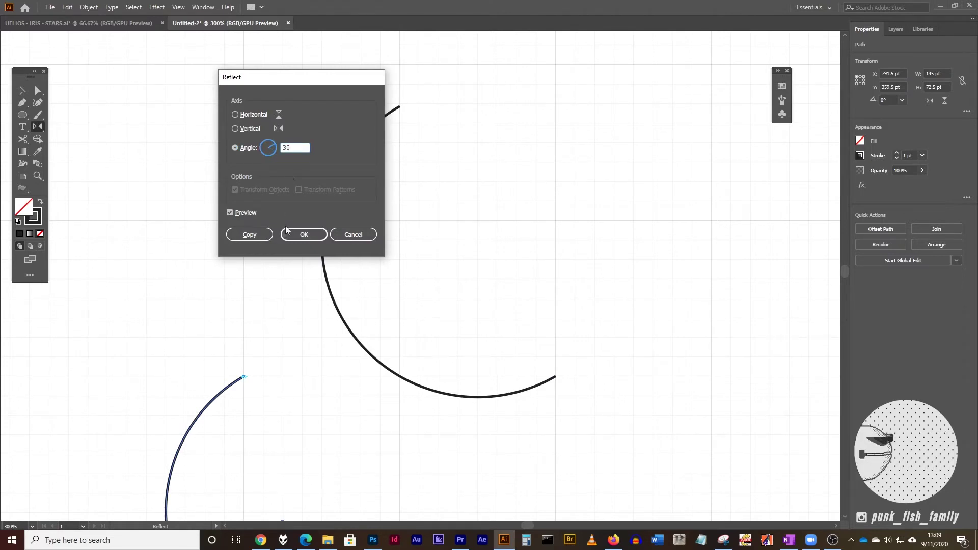
{"action": "left_click", "coordinate": [250, 235]}
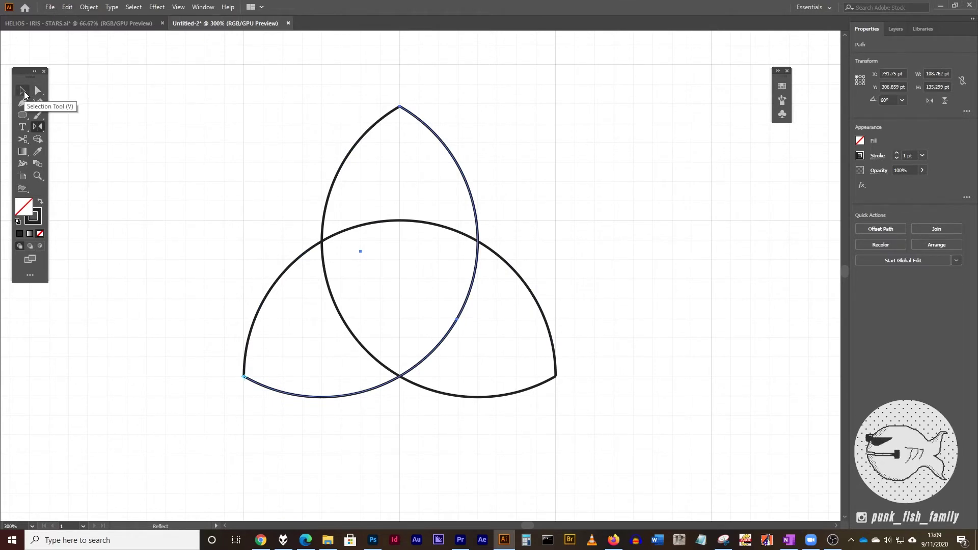
{"action": "left_click", "coordinate": [23, 91]}
{"action": "left_click", "coordinate": [221, 122]}
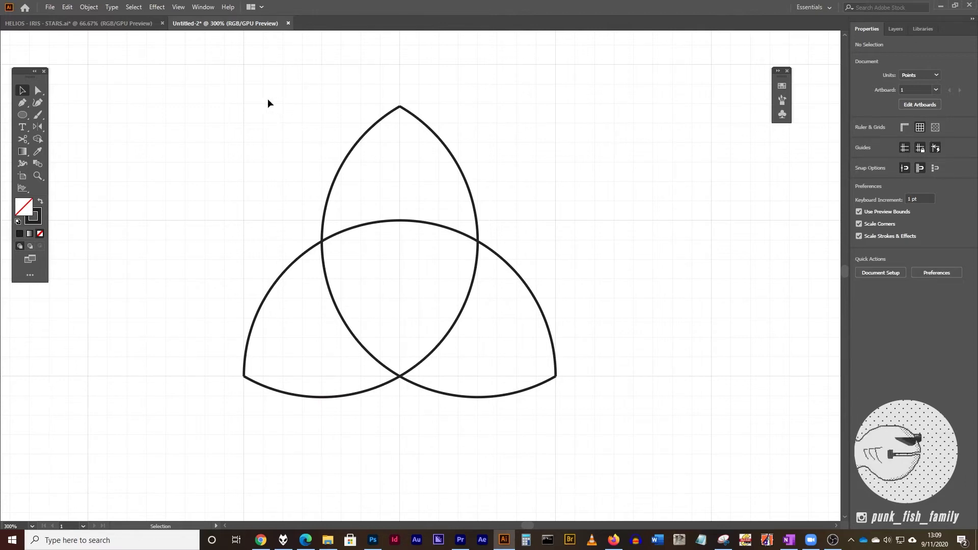
Step: Select all three arcs and open the Stroke panel with full options
{"action": "left_click_drag", "start_coordinate": [268, 98], "coordinate": [505, 447]}
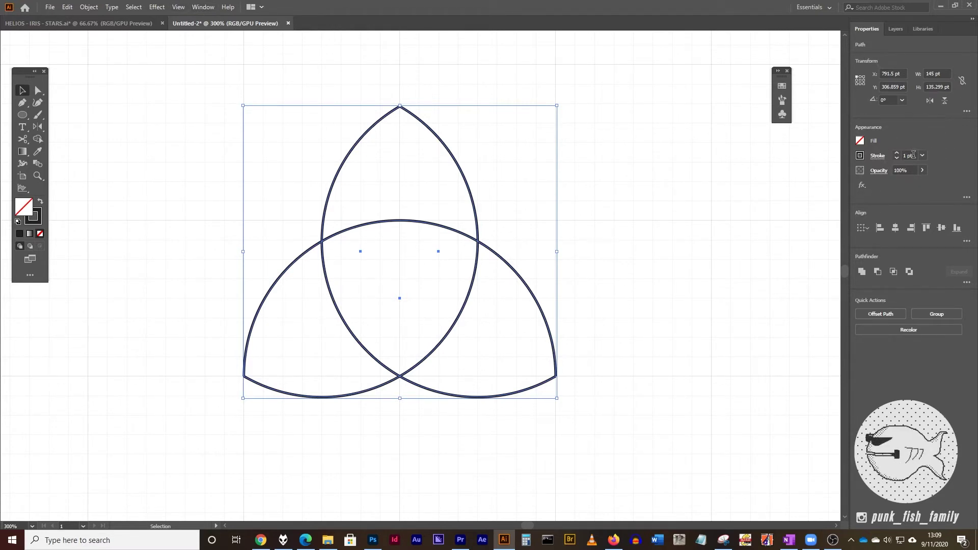
{"action": "left_click", "coordinate": [203, 7]}
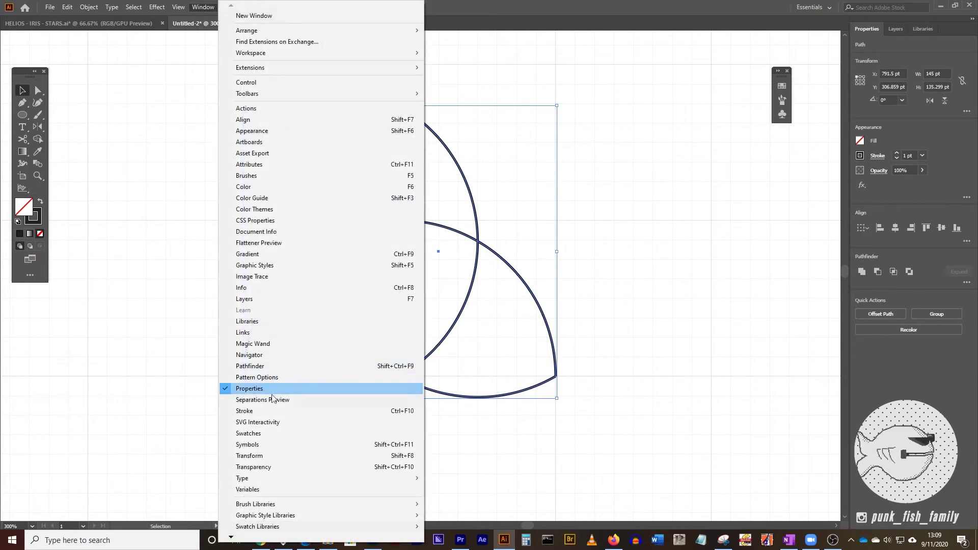
{"action": "left_click", "coordinate": [274, 411]}
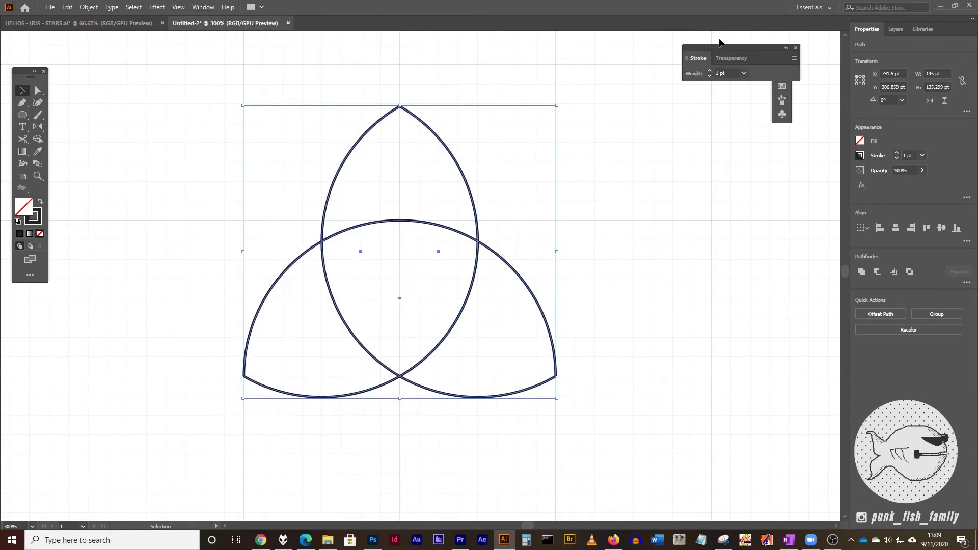
{"action": "left_click_drag", "start_coordinate": [720, 41], "coordinate": [663, 101]}
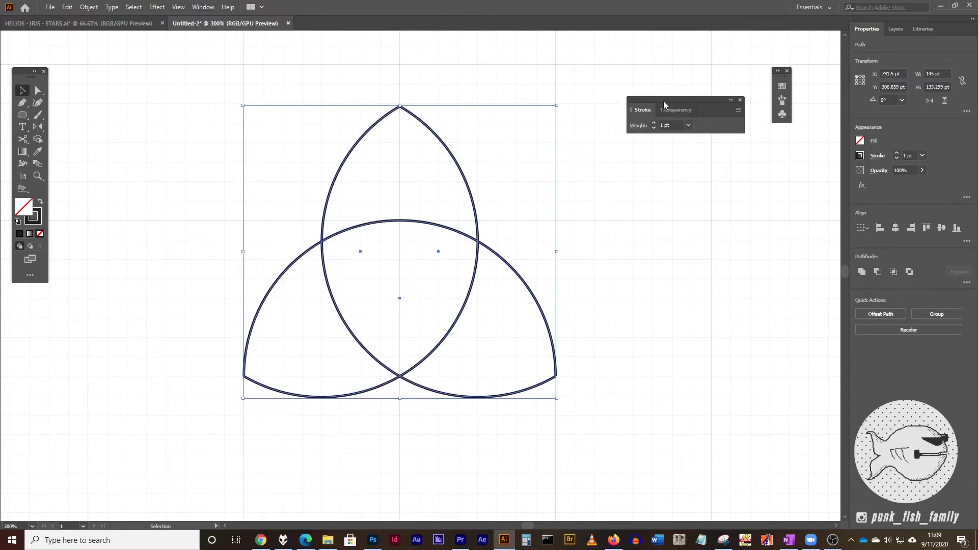
{"action": "left_click", "coordinate": [739, 111]}
{"action": "left_click", "coordinate": [767, 113]}
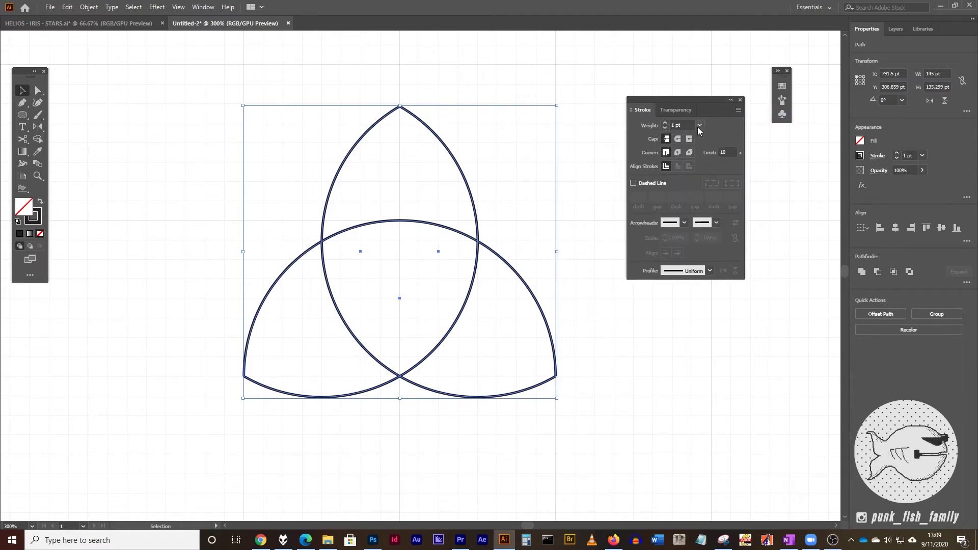
Step: Set the arcs' stroke weight to 20 pt
{"action": "left_click", "coordinate": [699, 126]}
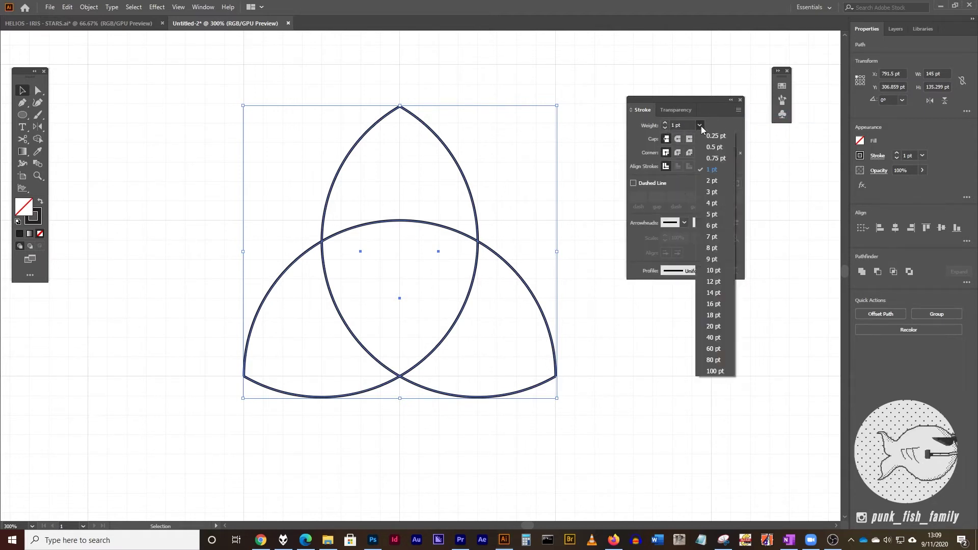
{"action": "left_click", "coordinate": [714, 314]}
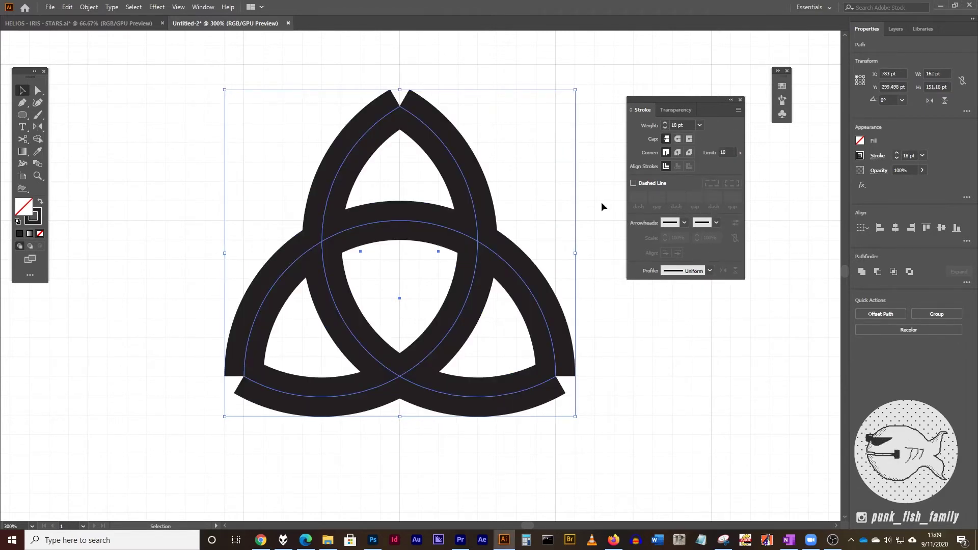
{"action": "left_click", "coordinate": [700, 126]}
{"action": "left_click", "coordinate": [714, 326]}
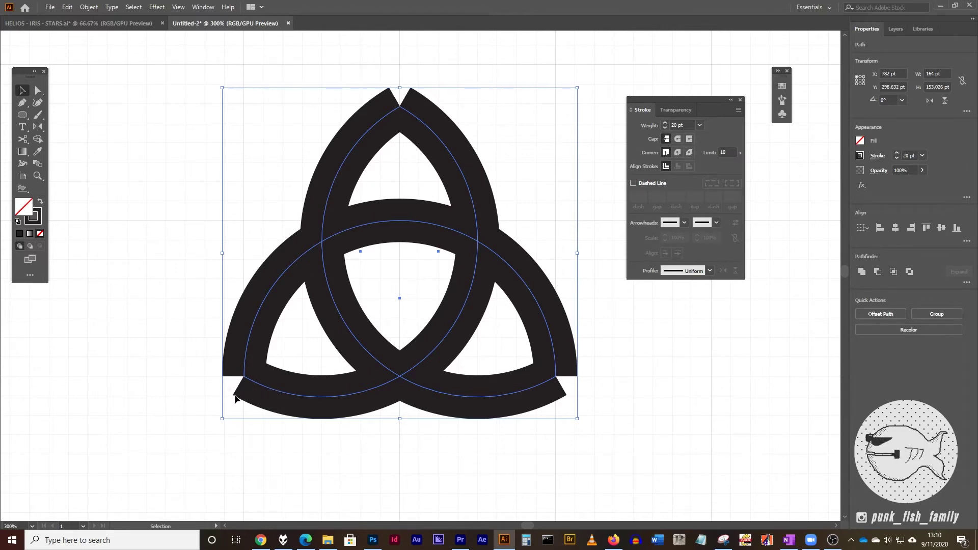
Step: Give the arc ends Projecting caps and reselect the whole knot
{"action": "left_click", "coordinate": [678, 140]}
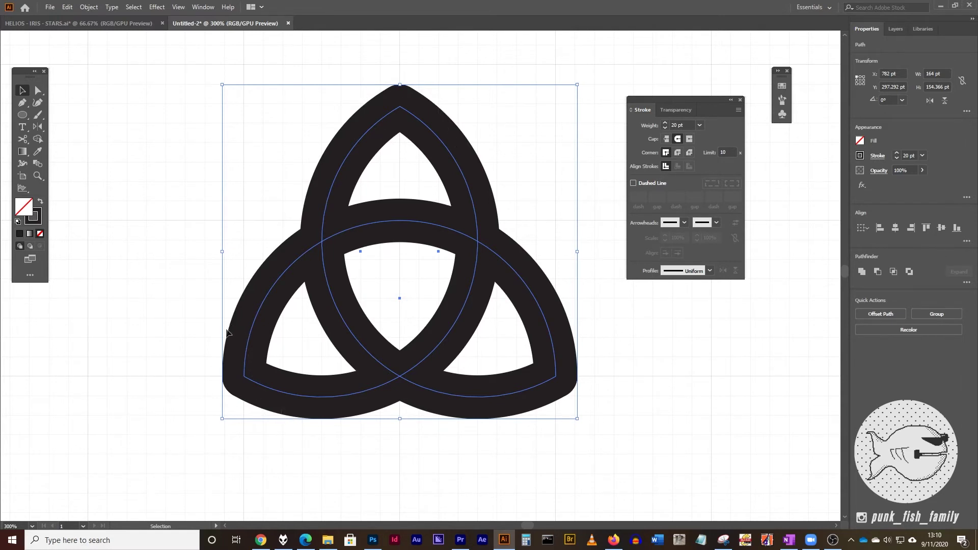
{"action": "left_click", "coordinate": [690, 139]}
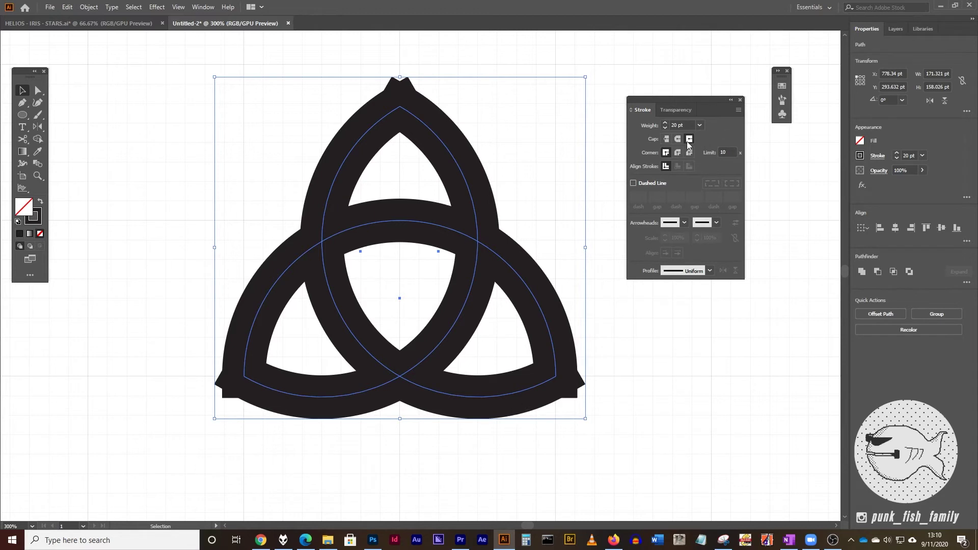
{"action": "left_click", "coordinate": [609, 74]}
{"action": "left_click_drag", "start_coordinate": [178, 86], "coordinate": [618, 463]}
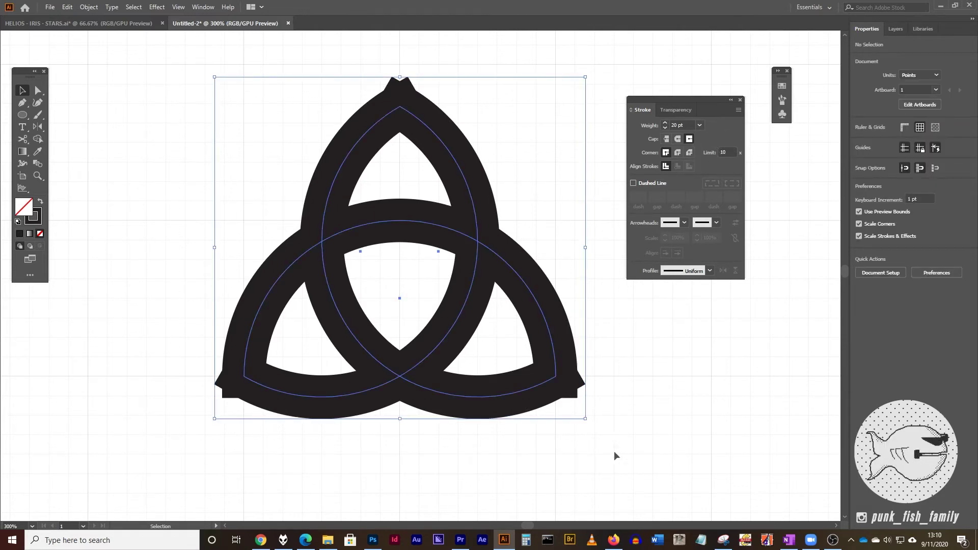
Step: Outline the arcs' strokes and reset to a white fill with a black stroke
{"action": "left_click", "coordinate": [89, 7]}
{"action": "mouse_move", "coordinate": [128, 248]}
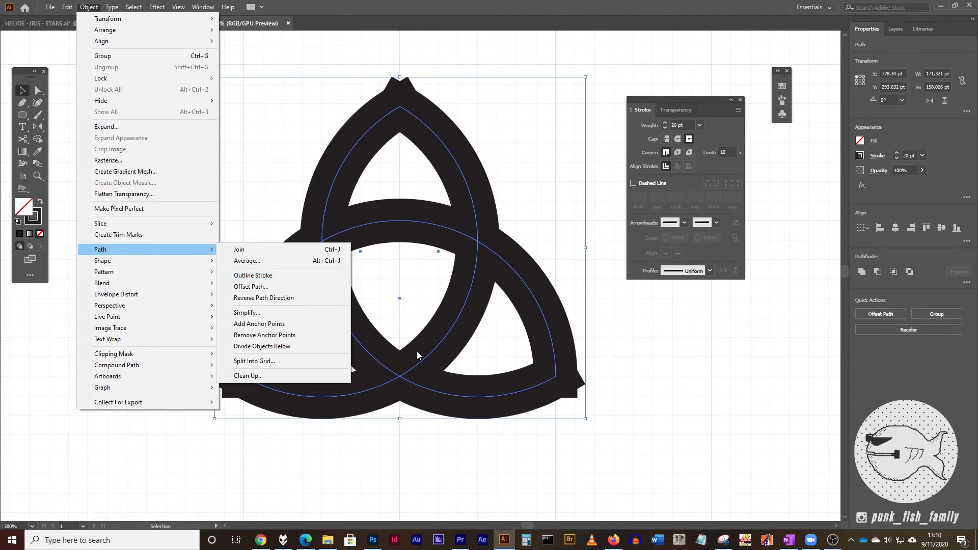
{"action": "left_click", "coordinate": [271, 274]}
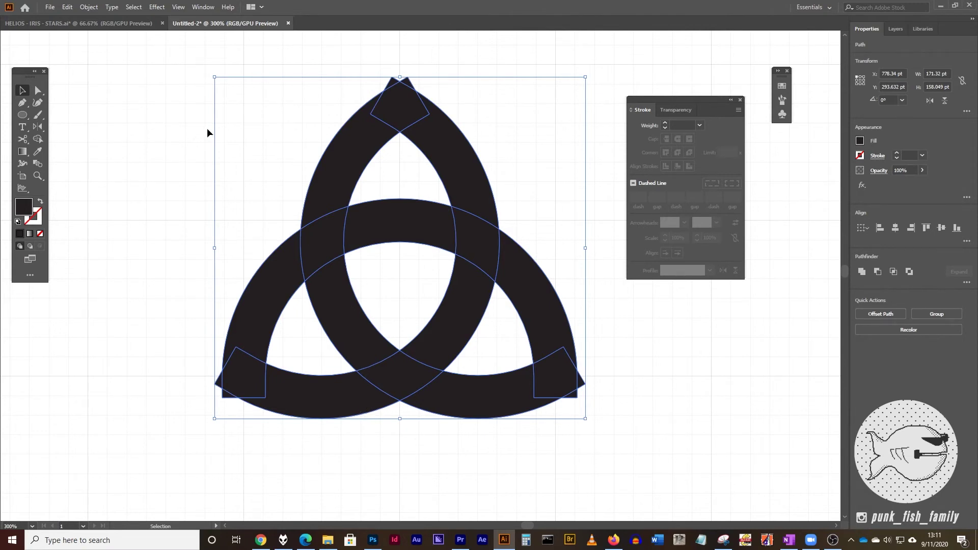
{"action": "key", "text": "d"}
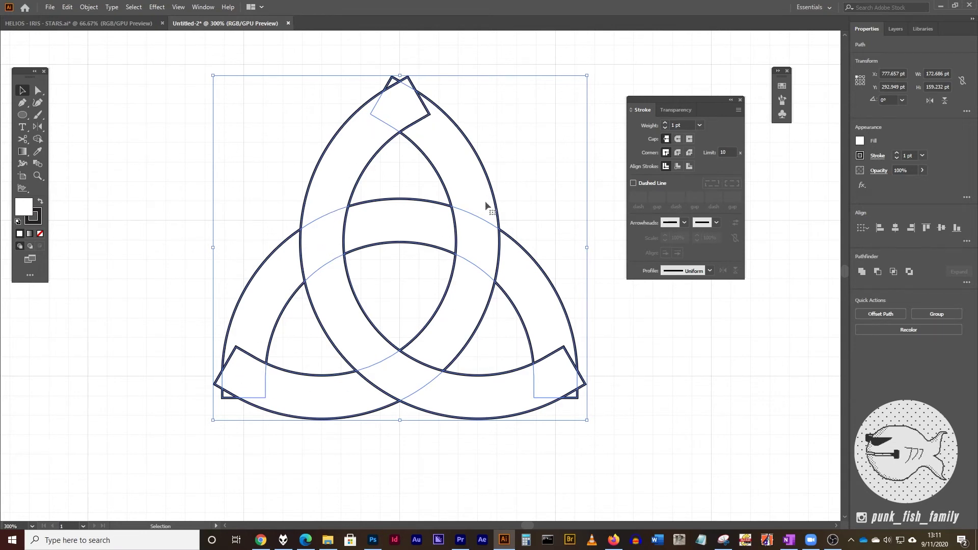
Step: Apply Pathfinder Divide to split the knot's bands at every overlap
{"action": "left_click", "coordinate": [199, 11]}
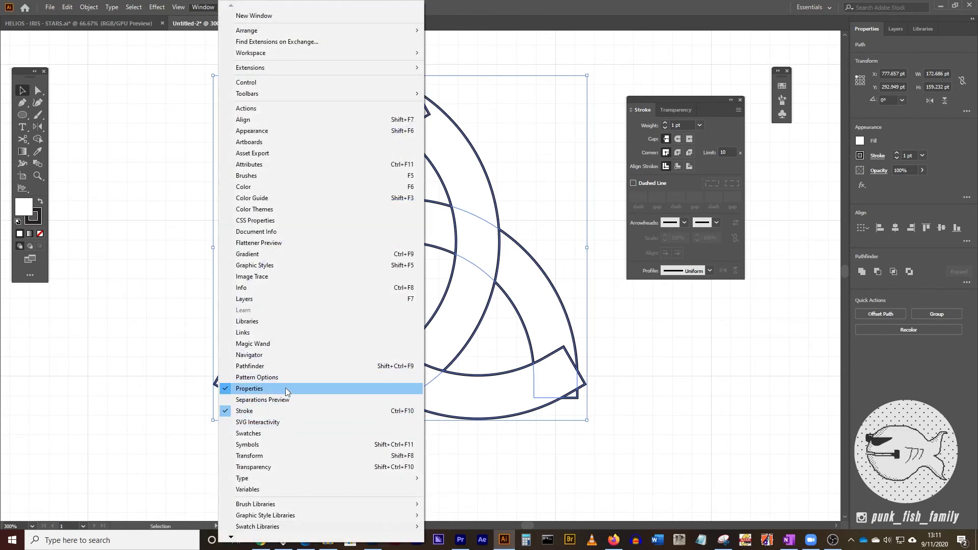
{"action": "left_click", "coordinate": [285, 366]}
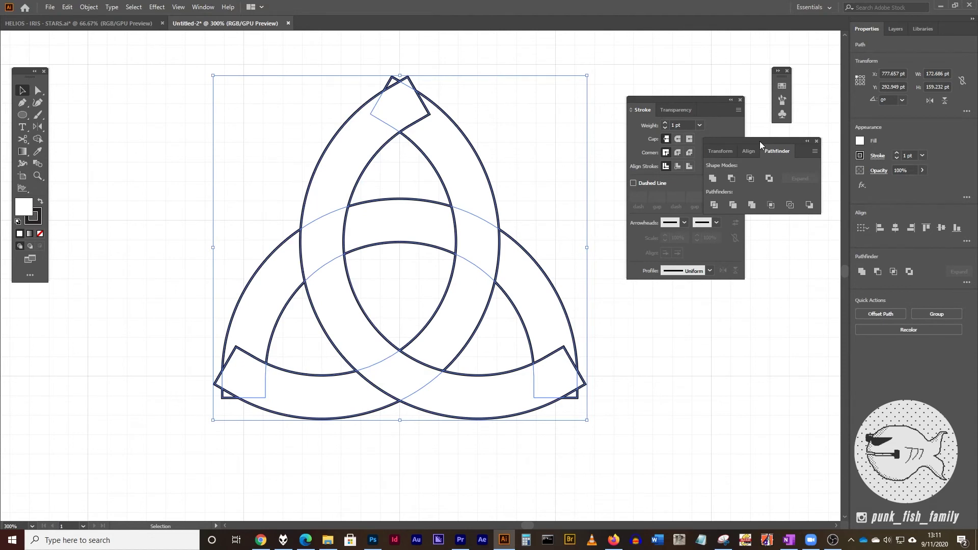
{"action": "mouse_move", "coordinate": [760, 142]}
{"action": "left_mouse_down"}
{"action": "mouse_move", "coordinate": [134, 120]}
{"action": "mouse_move", "coordinate": [145, 83]}
{"action": "left_mouse_up"}
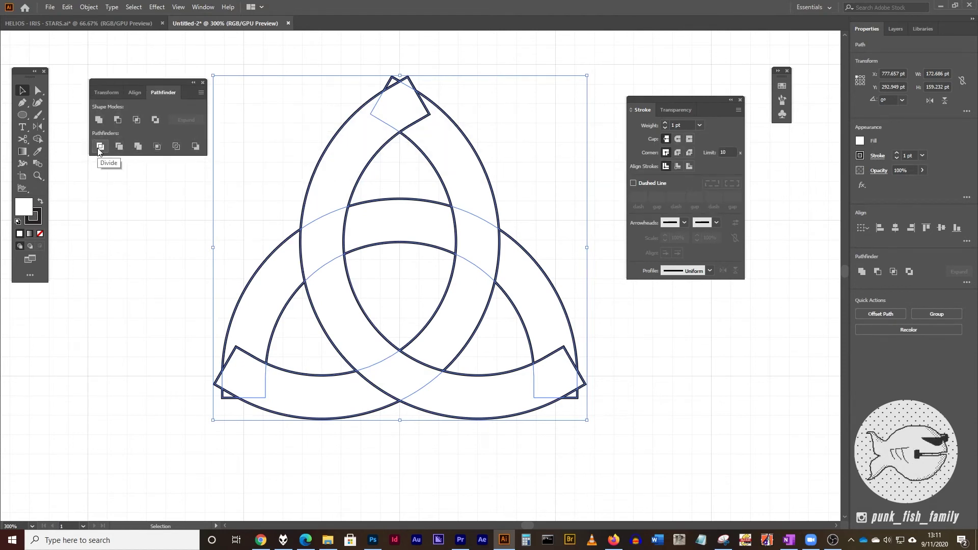
{"action": "left_click", "coordinate": [100, 147]}
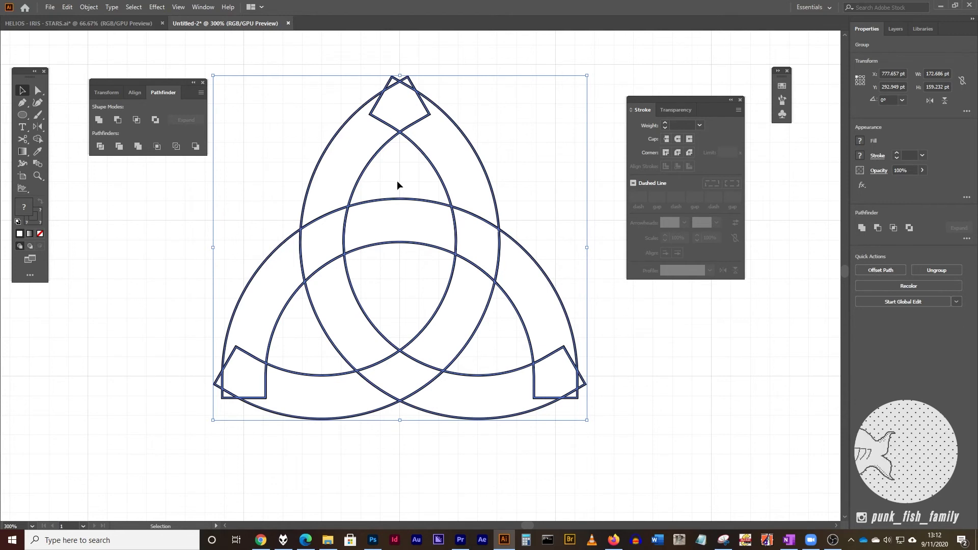
Step: Ungroup the divided pieces and clean up stray points, unpainted objects and empty text paths
{"action": "left_click", "coordinate": [89, 8]}
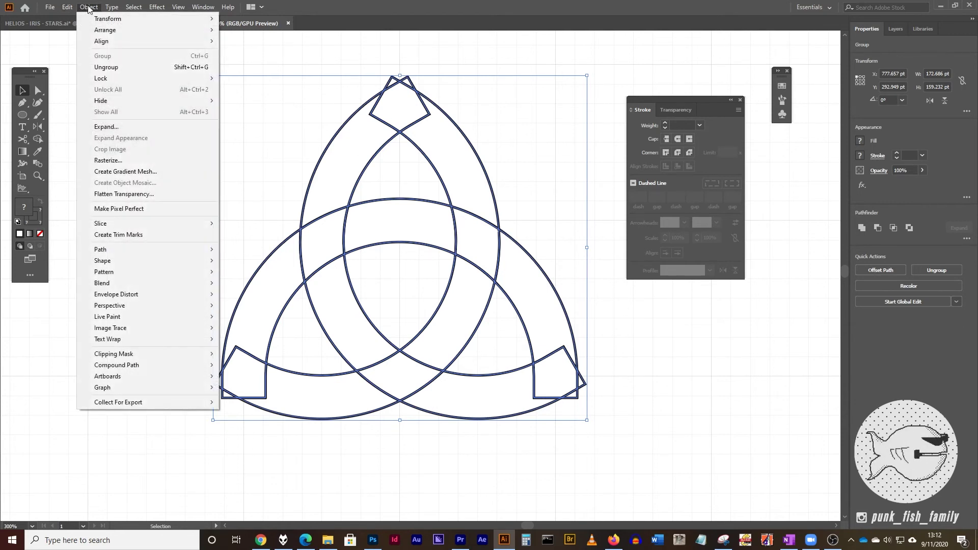
{"action": "left_click", "coordinate": [111, 68]}
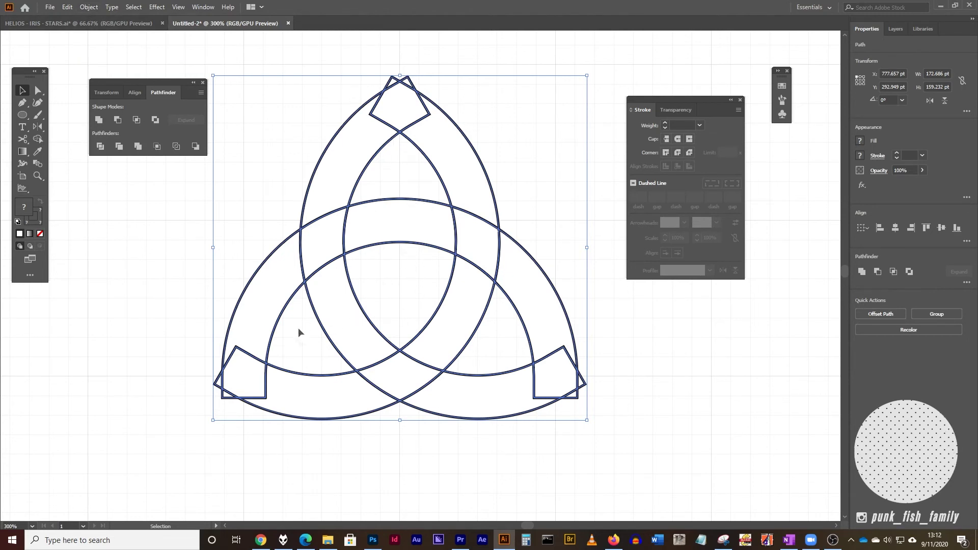
{"action": "left_click", "coordinate": [90, 8]}
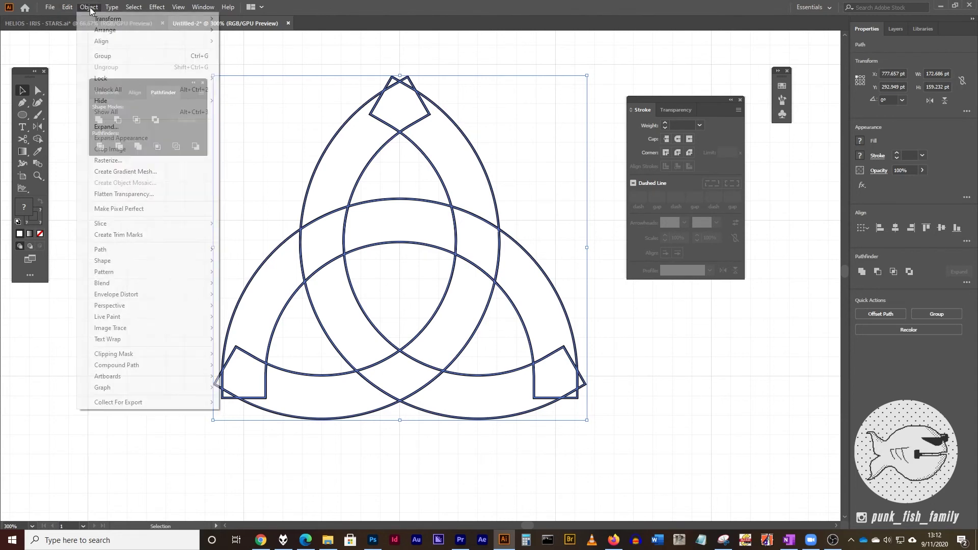
{"action": "mouse_move", "coordinate": [146, 252]}
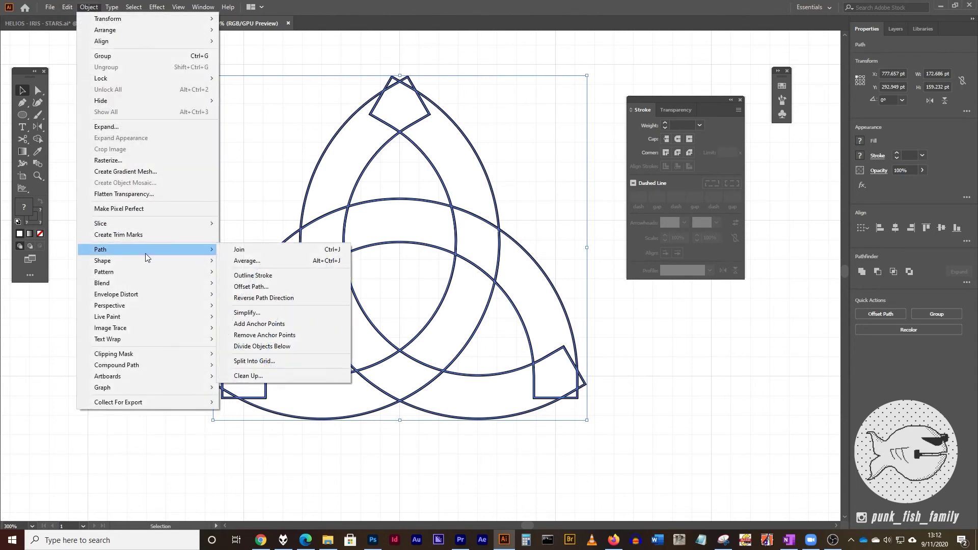
{"action": "left_click", "coordinate": [248, 376]}
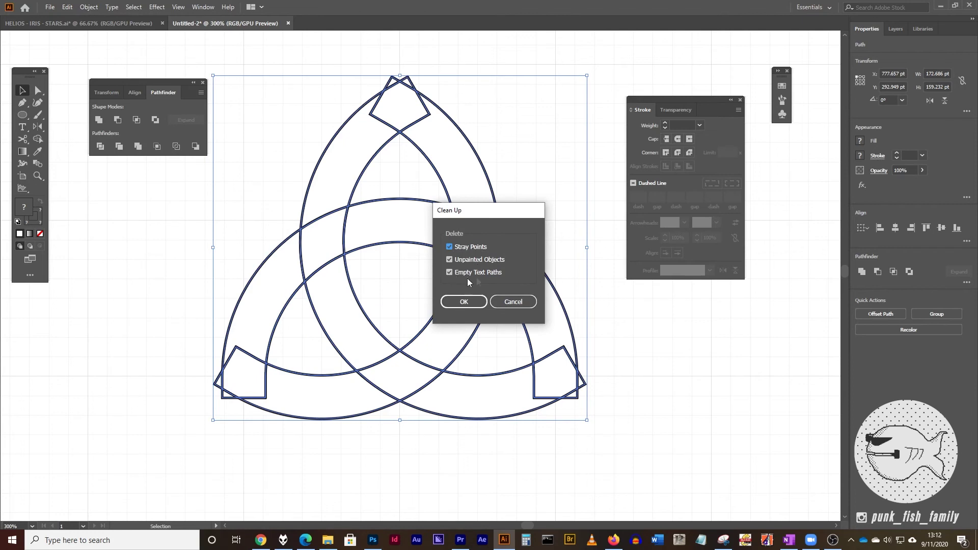
{"action": "left_click", "coordinate": [450, 259]}
{"action": "left_click", "coordinate": [463, 301]}
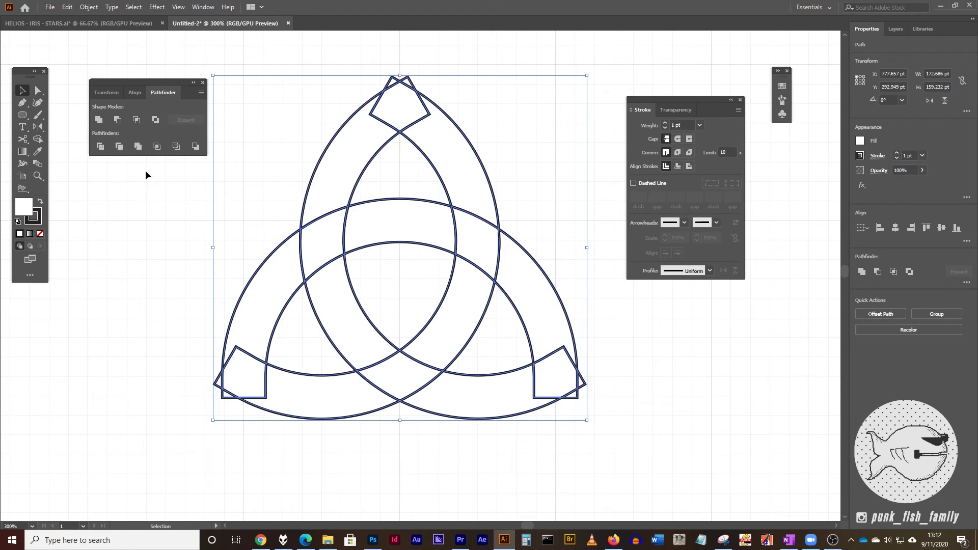
Step: Delete the pointed corner triangles at the knot's top, right and left band ends
{"action": "left_click", "coordinate": [320, 59]}
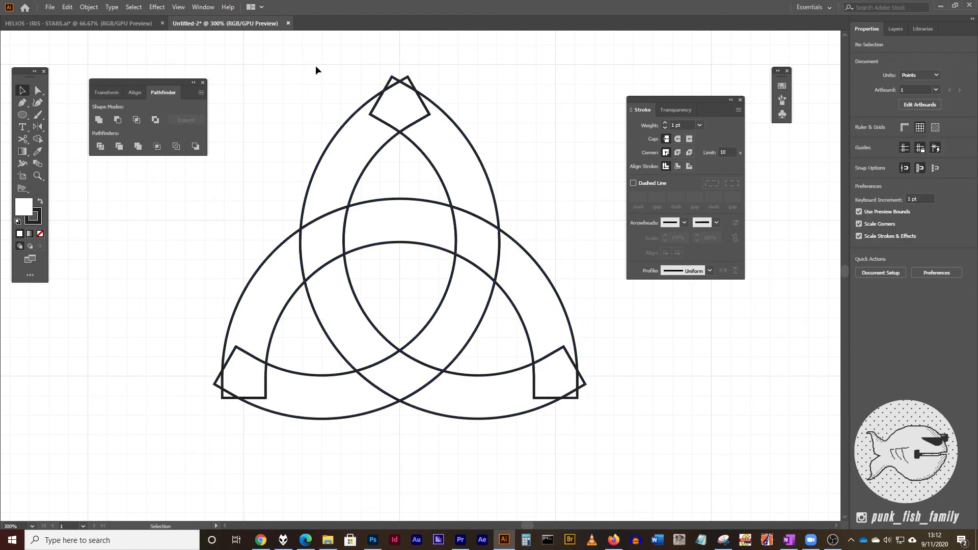
{"action": "left_click", "coordinate": [390, 86]}
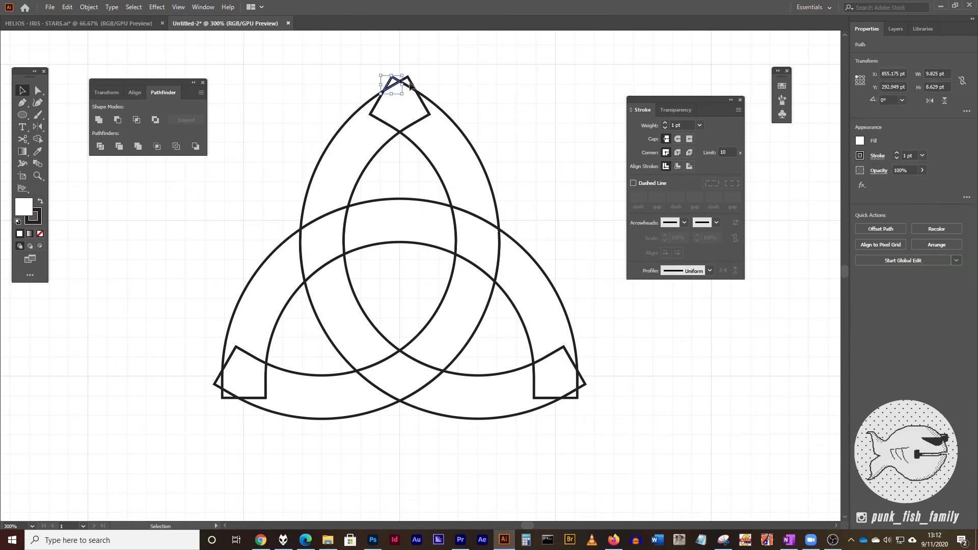
{"action": "left_click", "coordinate": [392, 84]}
{"action": "left_click", "coordinate": [410, 84], "text": "shift"}
{"action": "left_click", "coordinate": [410, 83]}
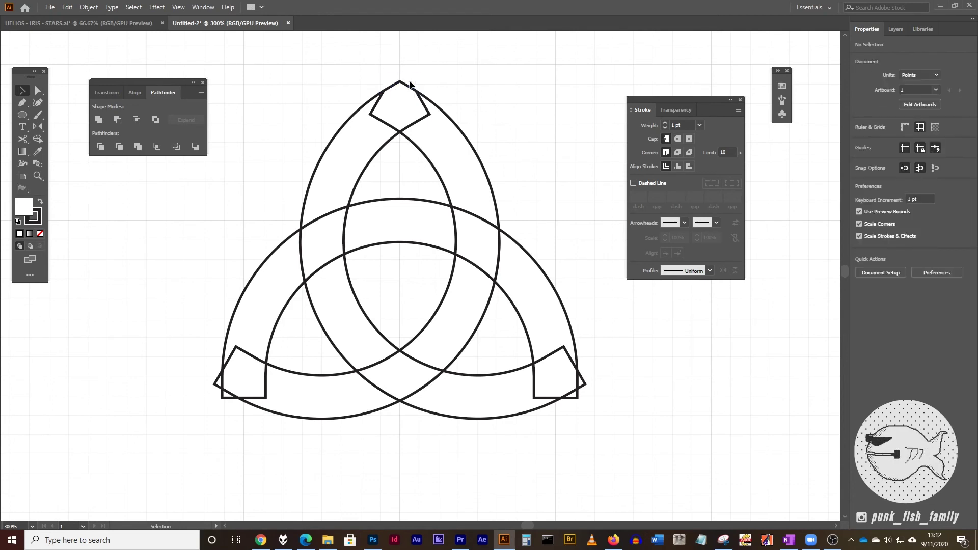
{"action": "left_click", "coordinate": [577, 394], "text": "shift"}
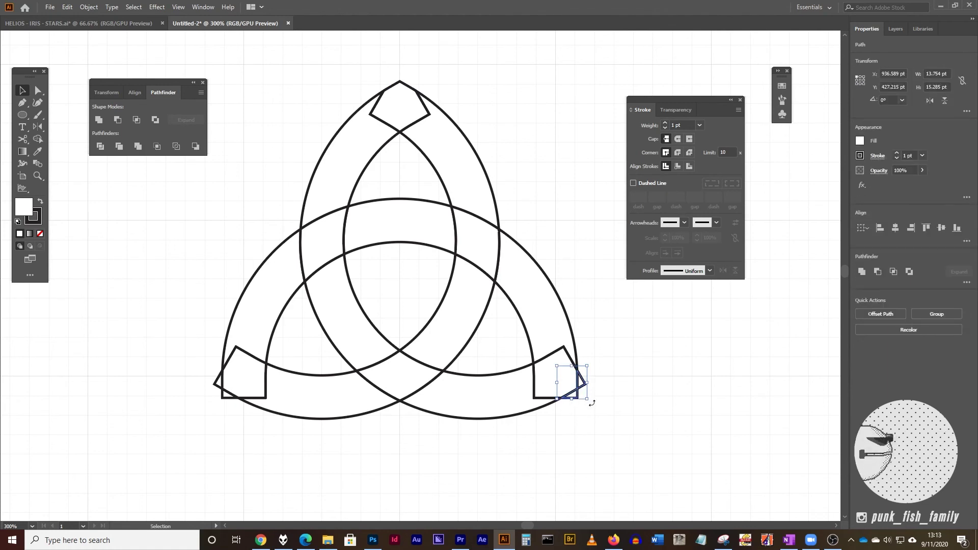
{"action": "key", "text": "Delete"}
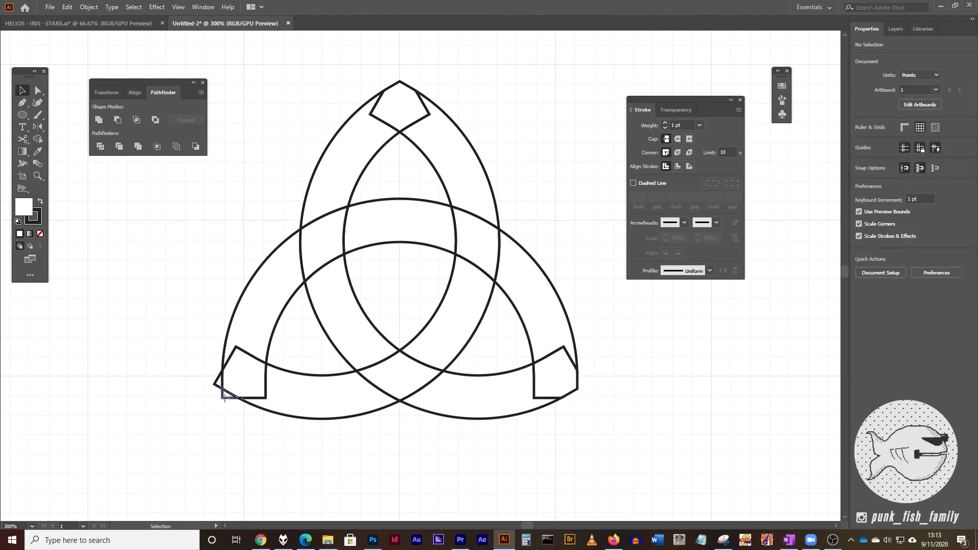
{"action": "left_click", "coordinate": [219, 388], "text": "shift"}
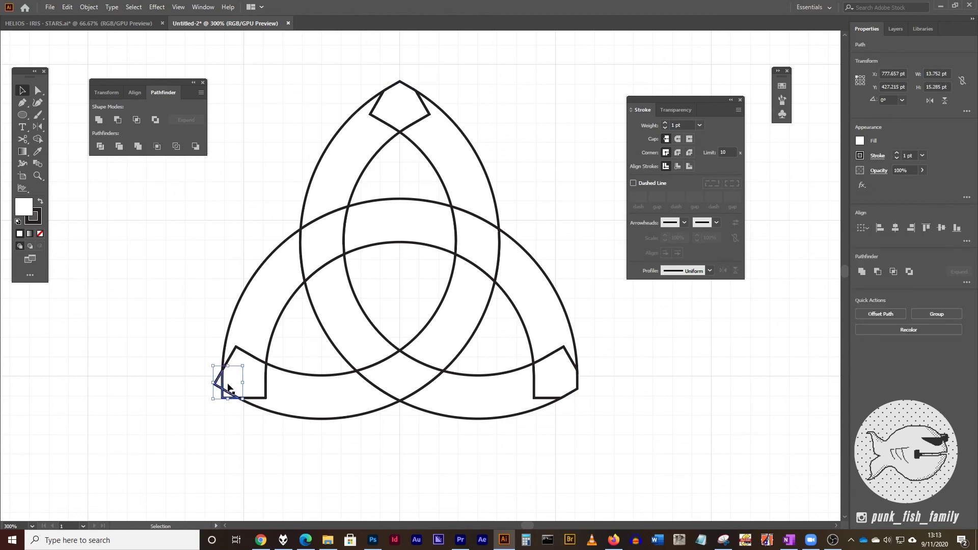
{"action": "key", "text": "Delete"}
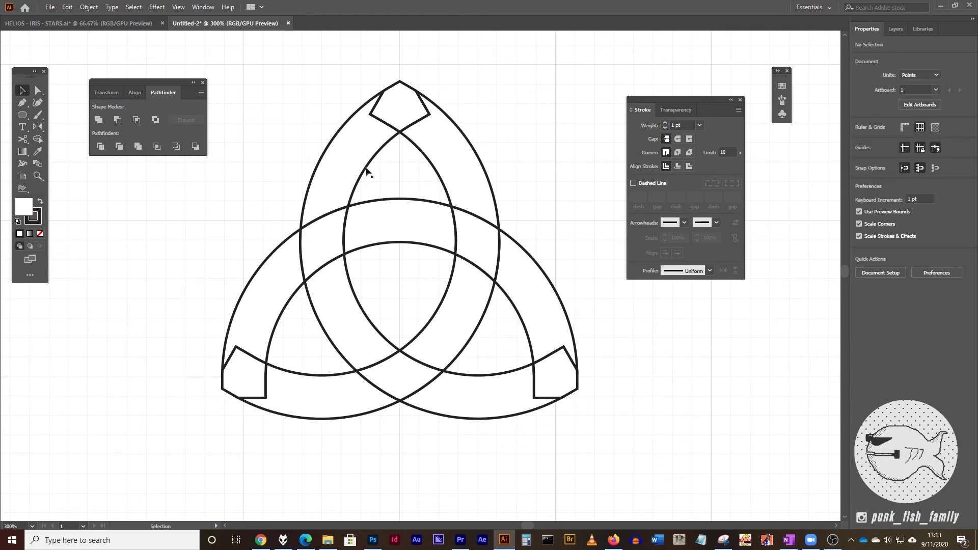
Step: Reposition the Pathfinder panel and unite the three top-loop pieces into one shape
{"action": "left_click_drag", "start_coordinate": [123, 84], "coordinate": [207, 74]}
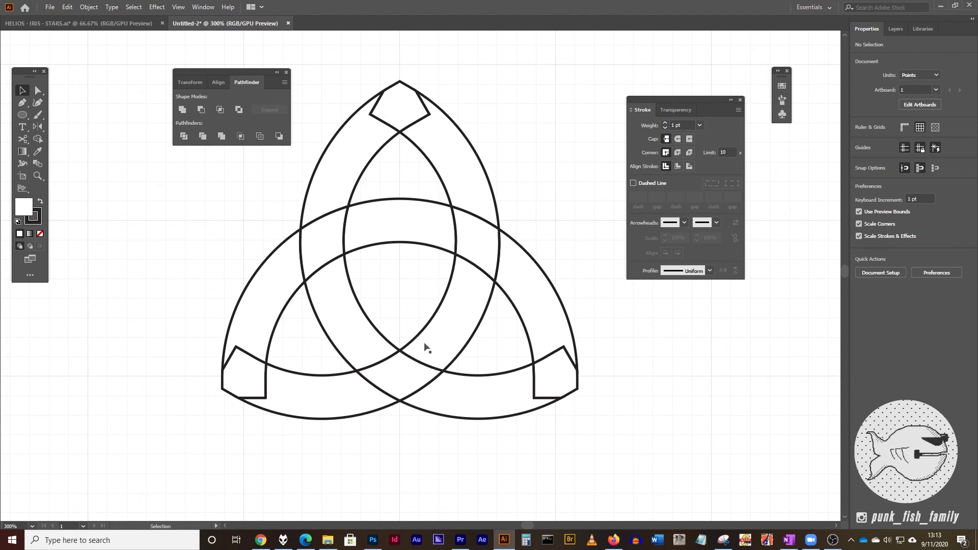
{"action": "left_click", "coordinate": [329, 170]}
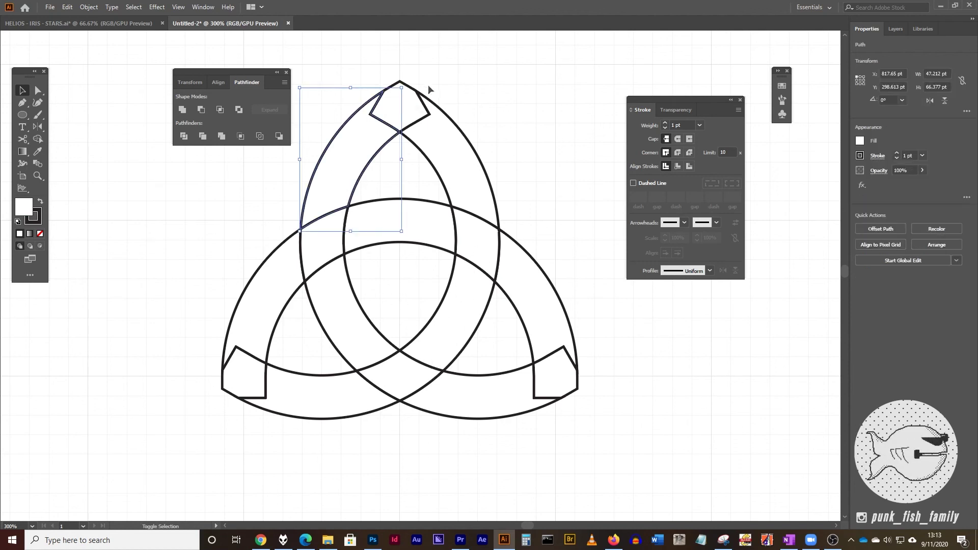
{"action": "left_click", "coordinate": [460, 154], "text": "shift"}
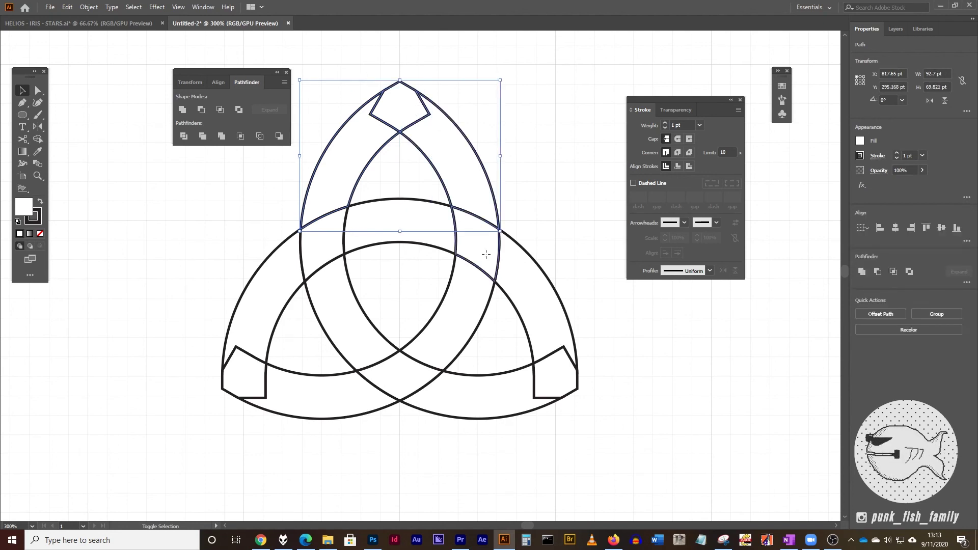
{"action": "left_click", "coordinate": [461, 319], "text": "shift"}
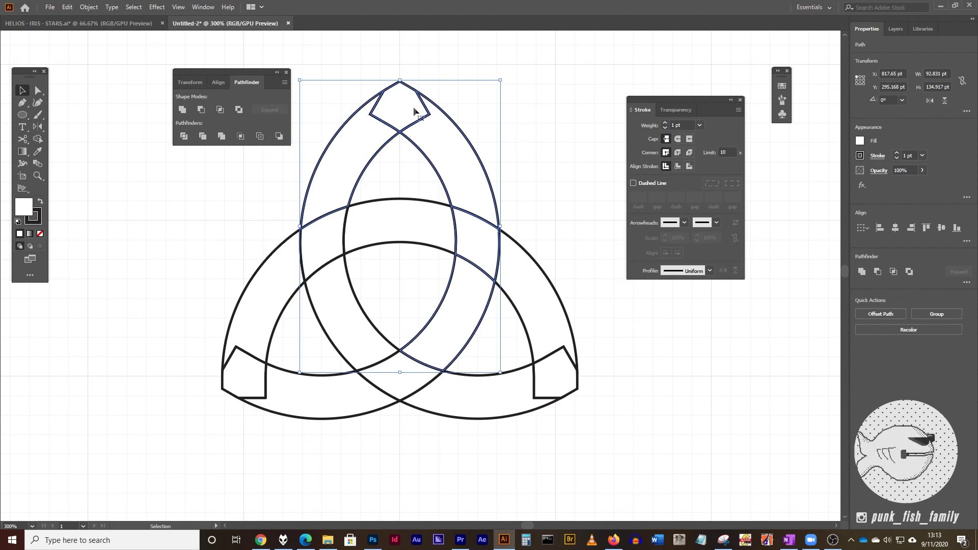
{"action": "left_click", "coordinate": [182, 109]}
Step: Unite the right lobe, bottom-right and lower arc pieces into one band
{"action": "left_click", "coordinate": [535, 184]}
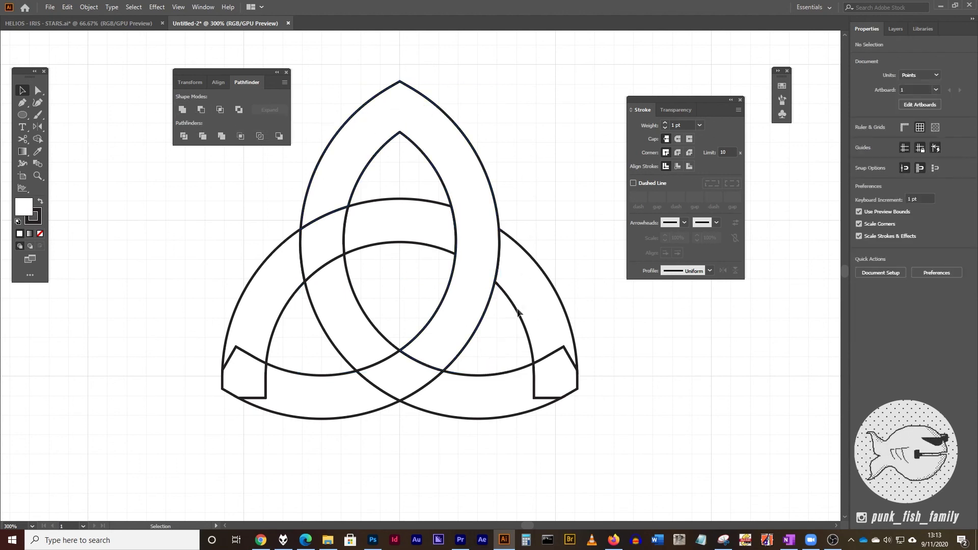
{"action": "left_click", "coordinate": [529, 282]}
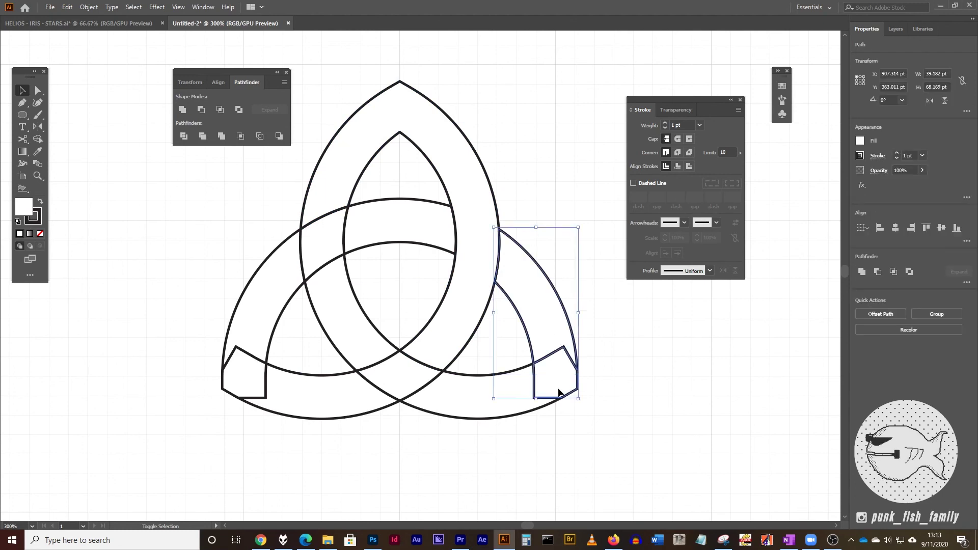
{"action": "left_click", "coordinate": [465, 407], "text": "shift"}
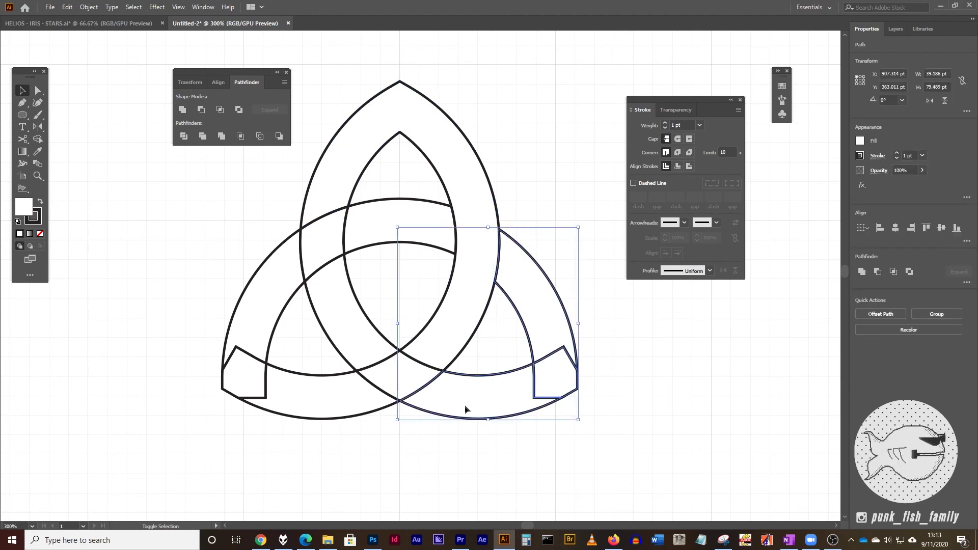
{"action": "left_click", "coordinate": [382, 382], "text": "shift"}
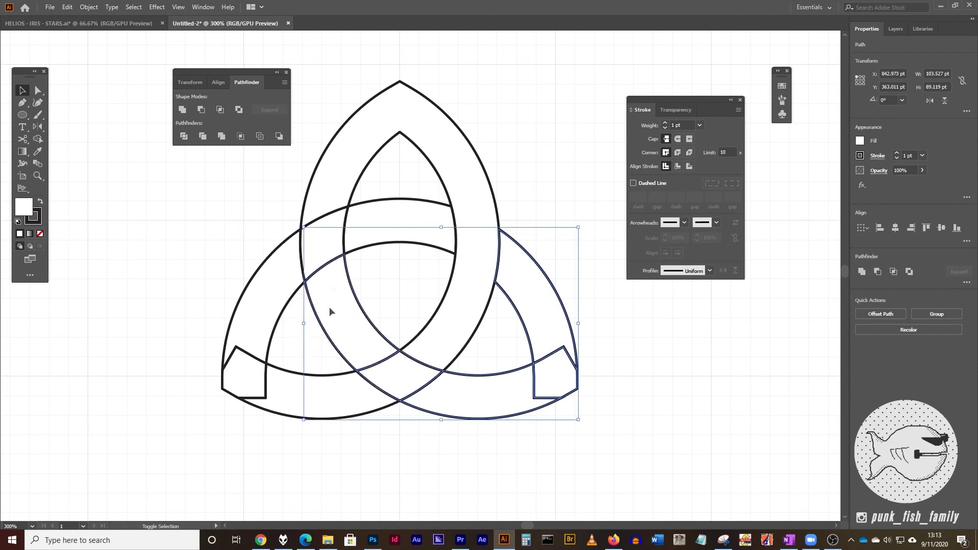
{"action": "left_click", "coordinate": [179, 108]}
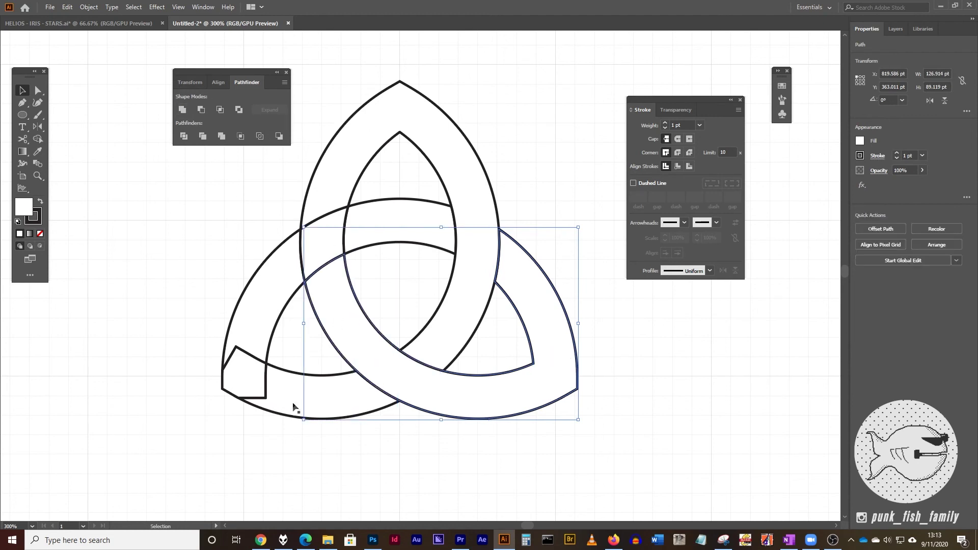
Step: Unite the lower-left, left outer arc and upper arc pieces into the third strand
{"action": "left_click", "coordinate": [266, 394]}
{"action": "left_click", "coordinate": [230, 389], "text": "shift"}
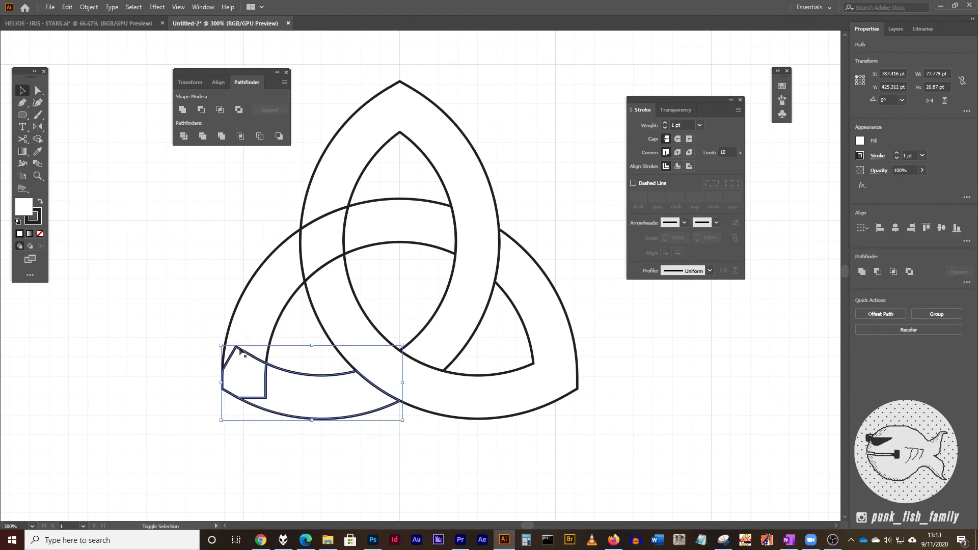
{"action": "left_click", "coordinate": [261, 287], "text": "shift"}
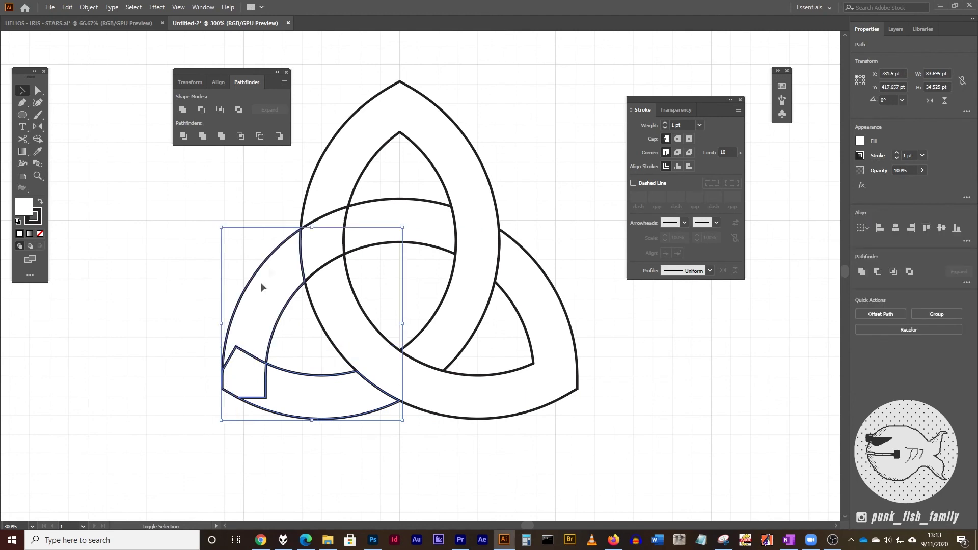
{"action": "left_click", "coordinate": [335, 221], "text": "shift"}
{"action": "left_click", "coordinate": [438, 221], "text": "shift"}
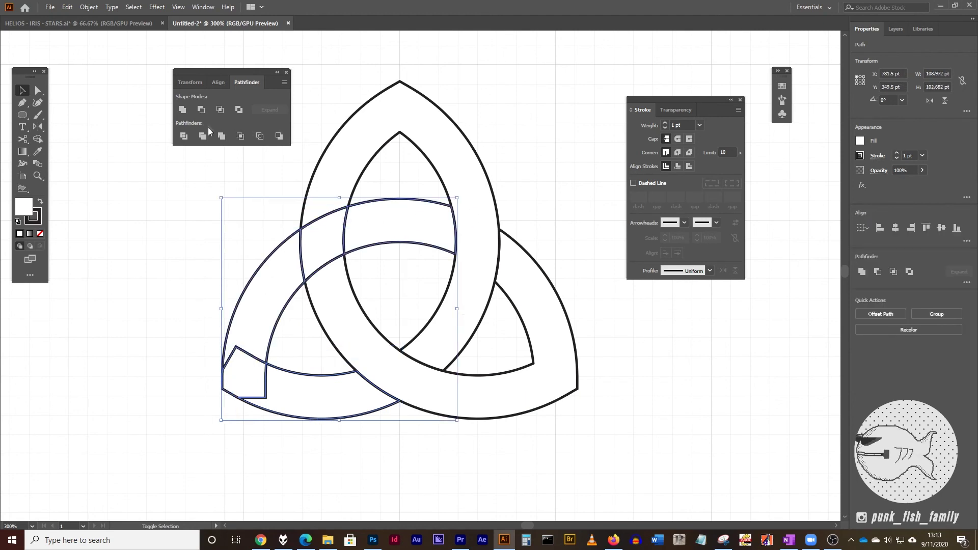
{"action": "left_click", "coordinate": [182, 109]}
Step: Deselect, hide the background grid, and zoom out to view the whole knot
{"action": "left_click", "coordinate": [567, 150]}
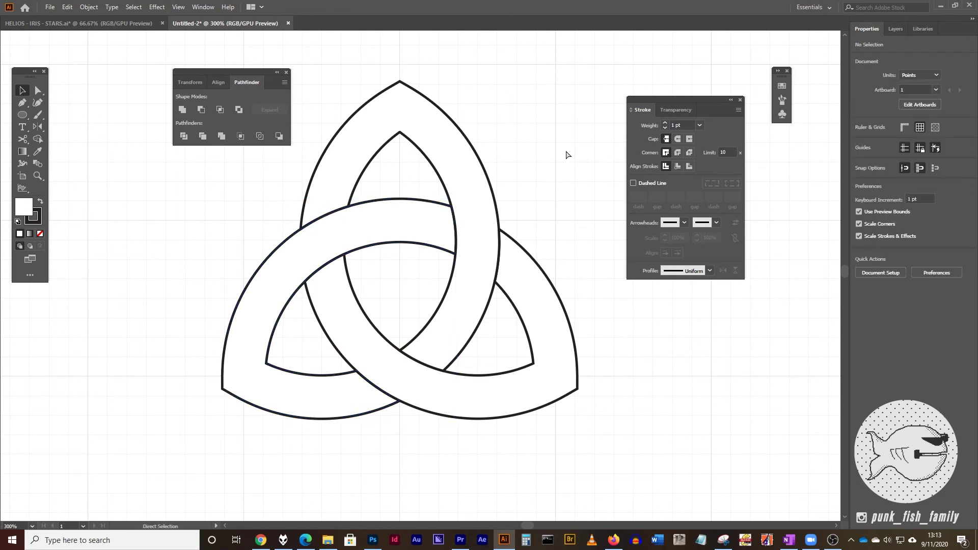
{"action": "key", "text": "ctrl+apostrophe"}
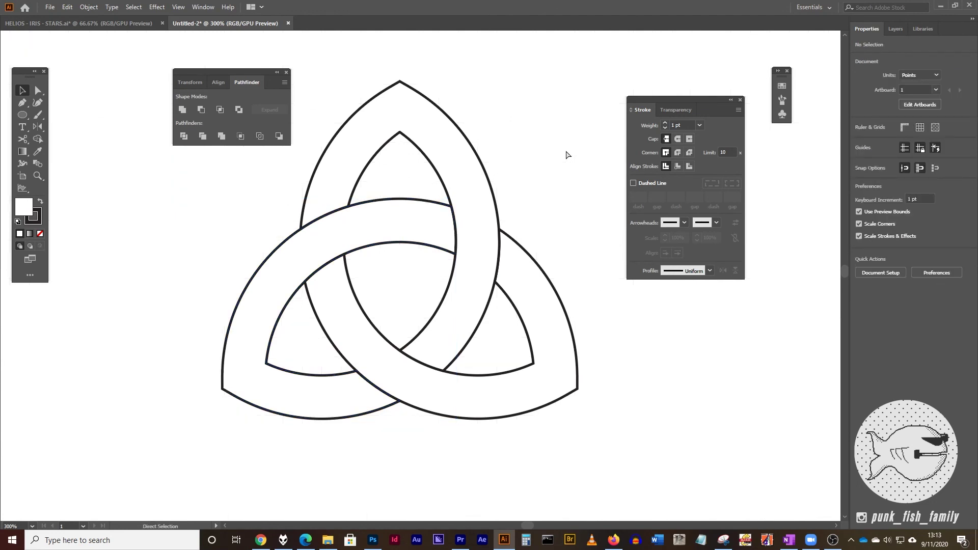
{"action": "key", "text": "ctrl+minus"}
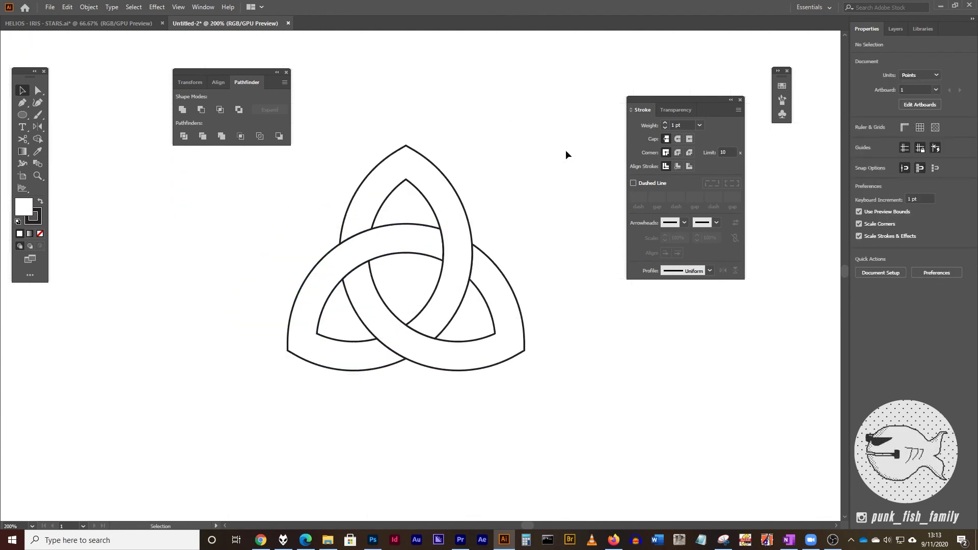